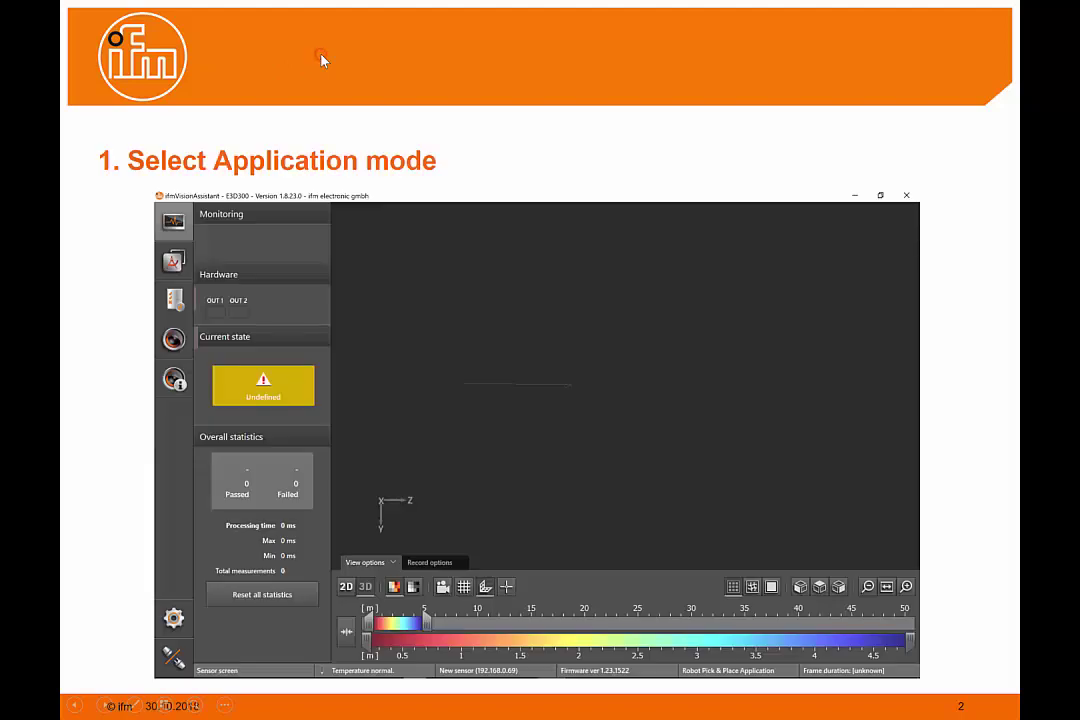
- Step through slide 2's application-mode and stop-run-mode builds to reach slide 3, 'Start new application'
{"action": "left_click", "coordinate": [184, 262]}
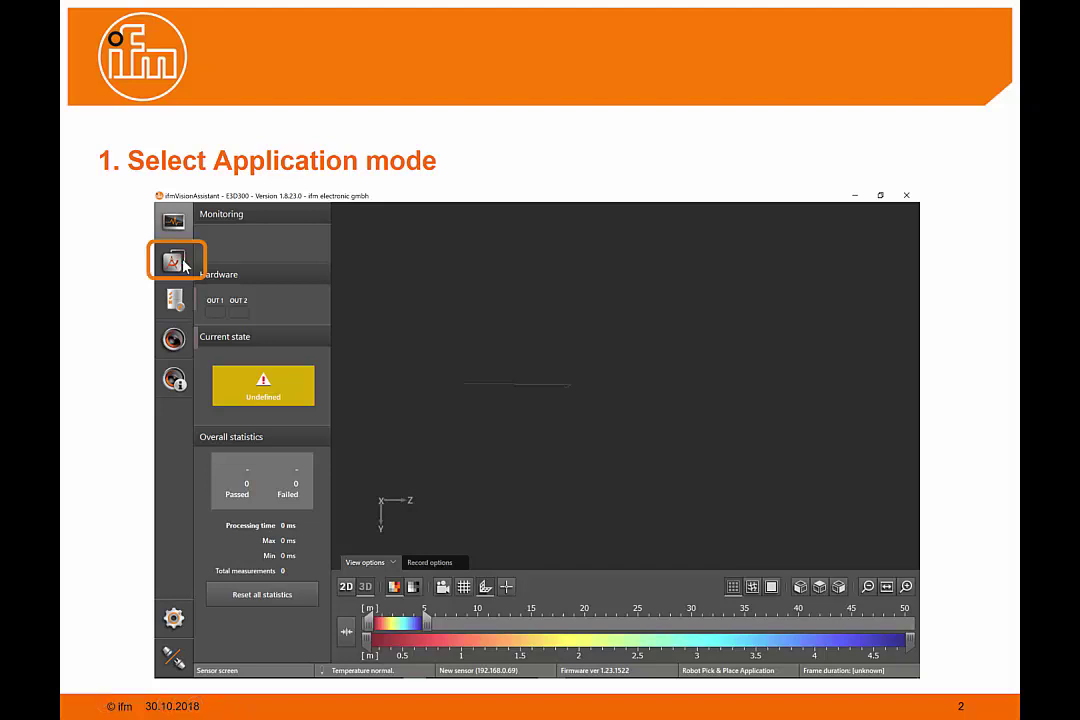
{"action": "left_click", "coordinate": [186, 261]}
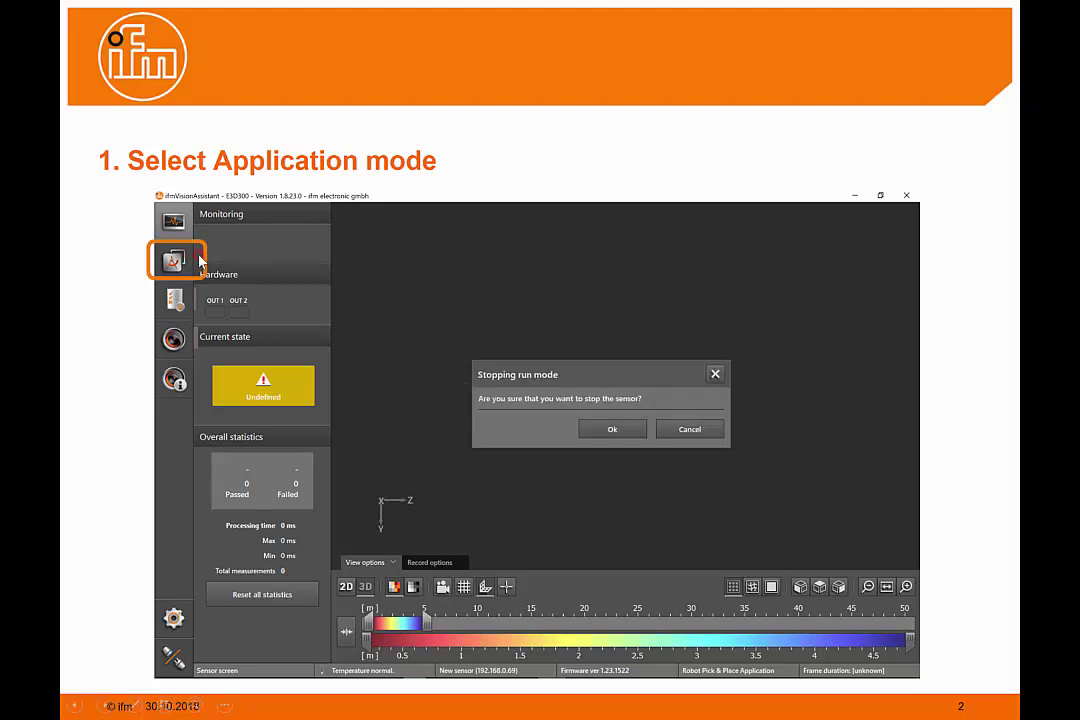
{"action": "left_click", "coordinate": [590, 431]}
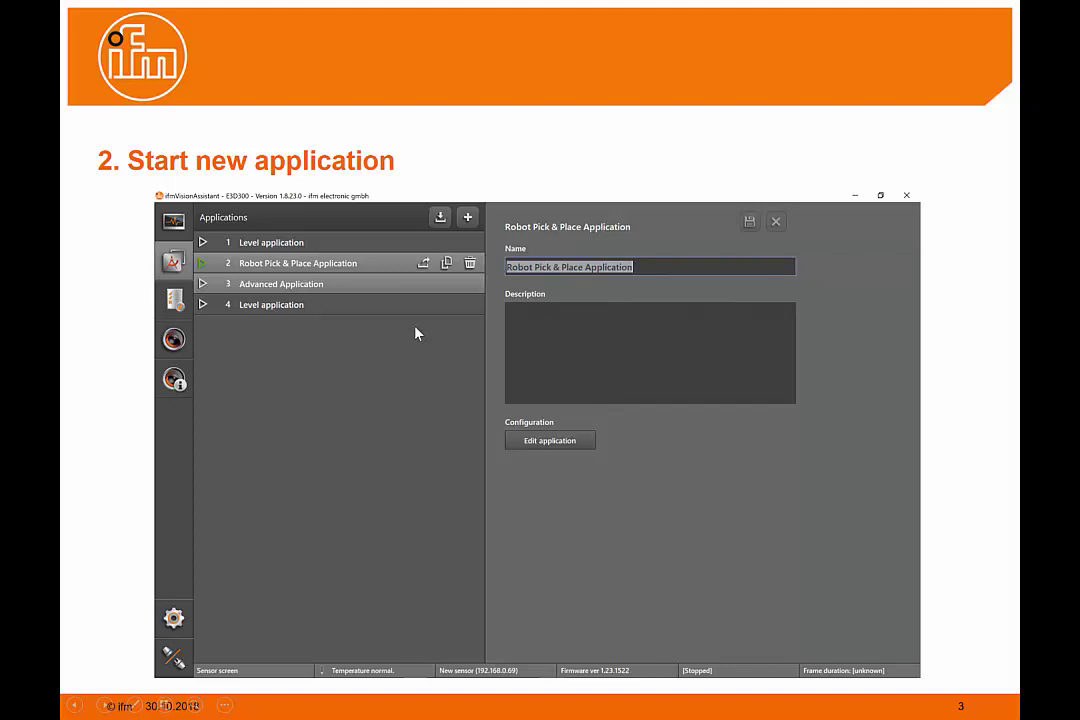
- Reveal the + button highlight and the Wizard's six templates, with User defined mode marked
{"action": "left_click", "coordinate": [471, 222]}
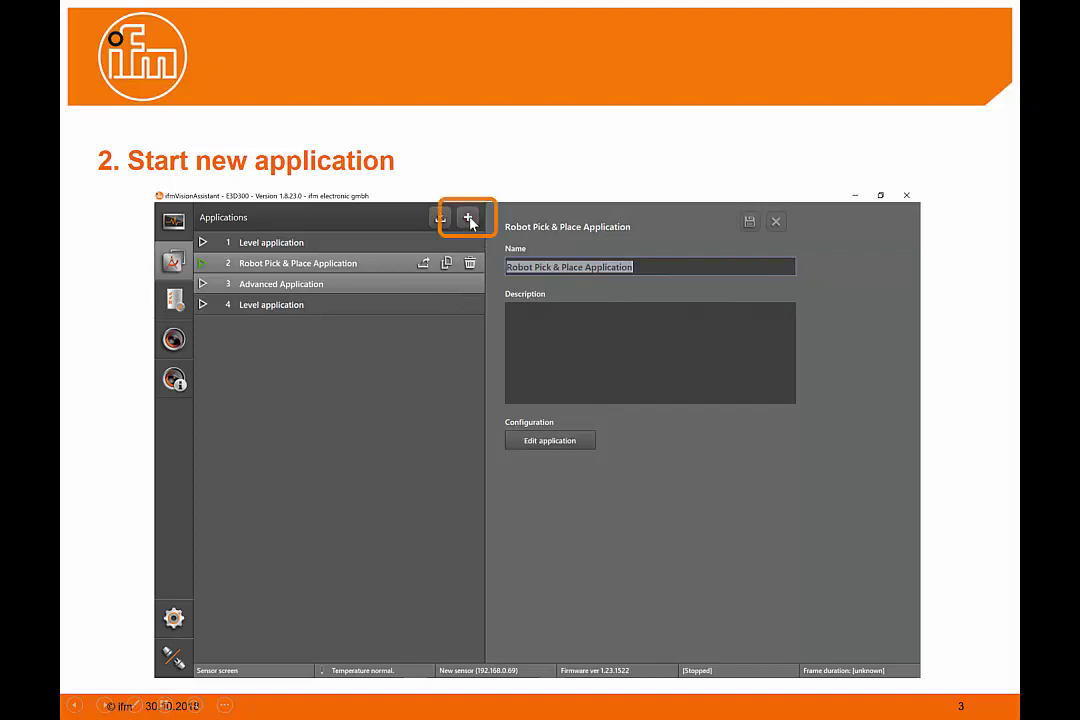
{"action": "left_click", "coordinate": [471, 222]}
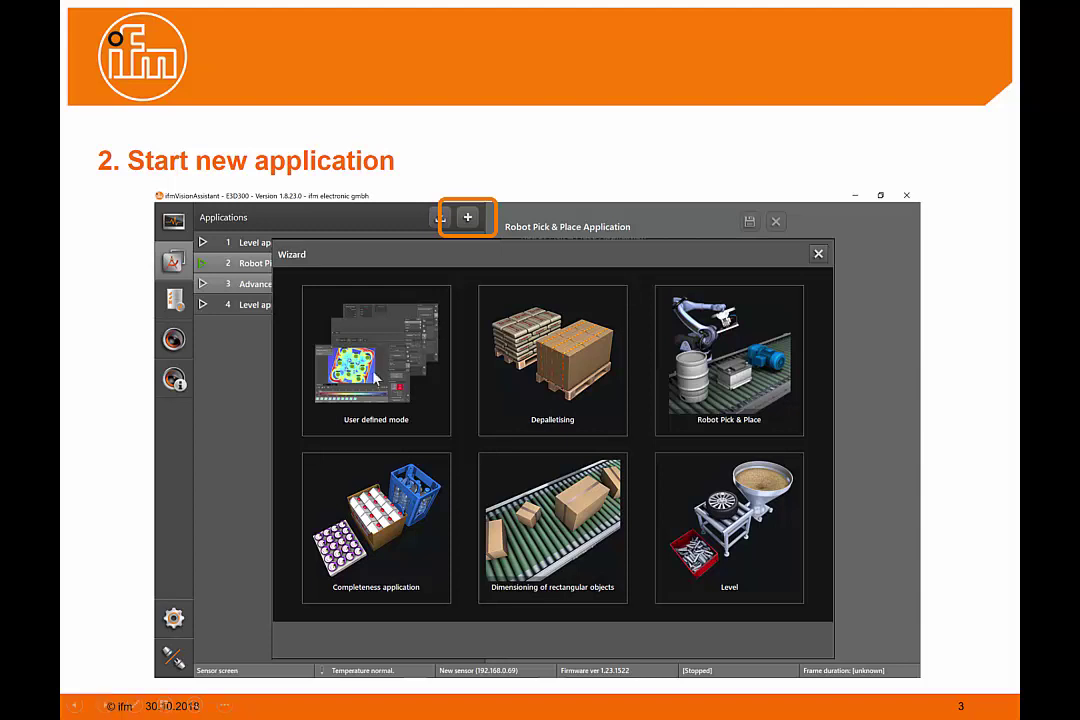
{"action": "left_click", "coordinate": [350, 404]}
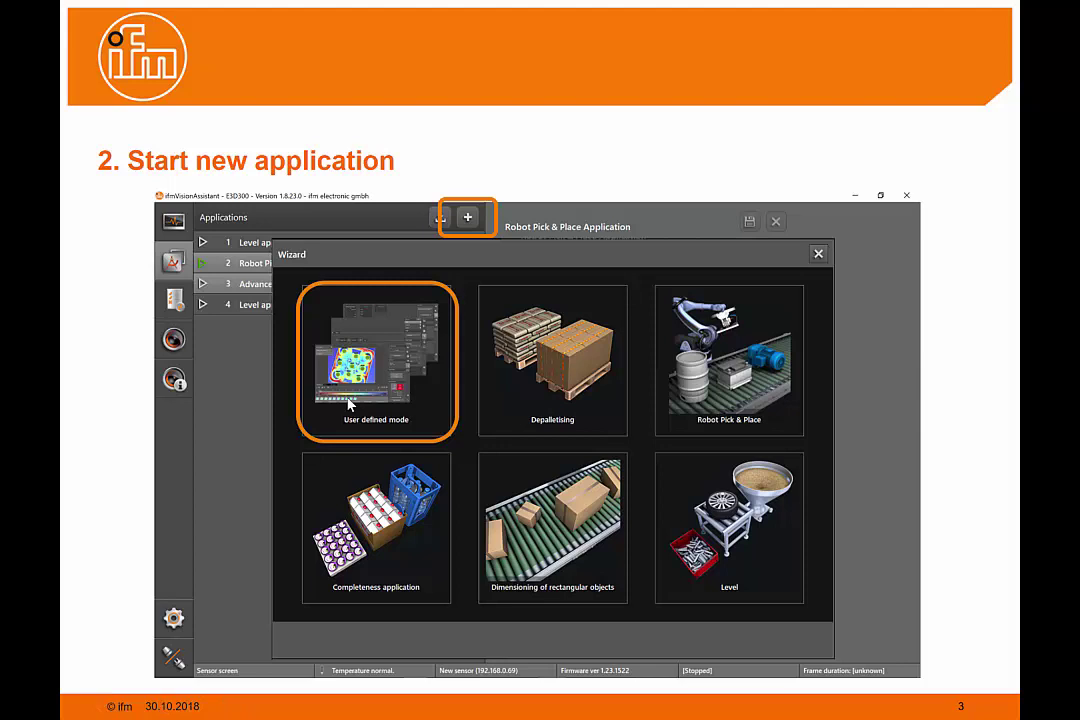
- Show slide 4's Image settings icon and Trigger source callout, then frame Max. background distance and Exposure modes
{"action": "left_click", "coordinate": [350, 404]}
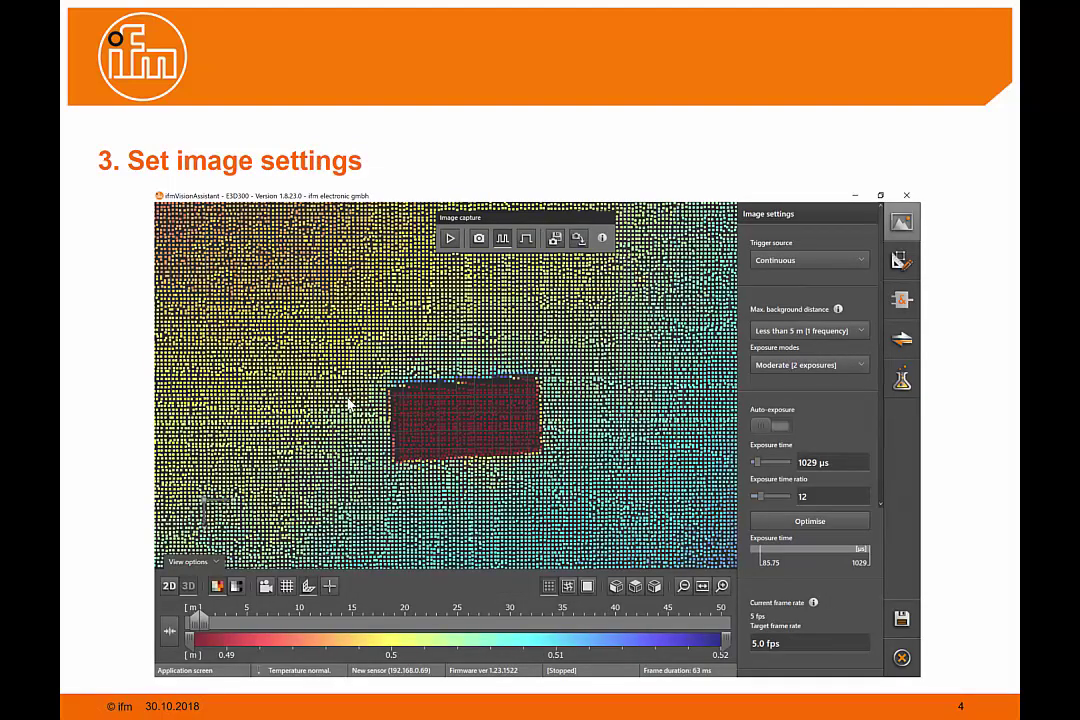
{"action": "left_click", "coordinate": [911, 236]}
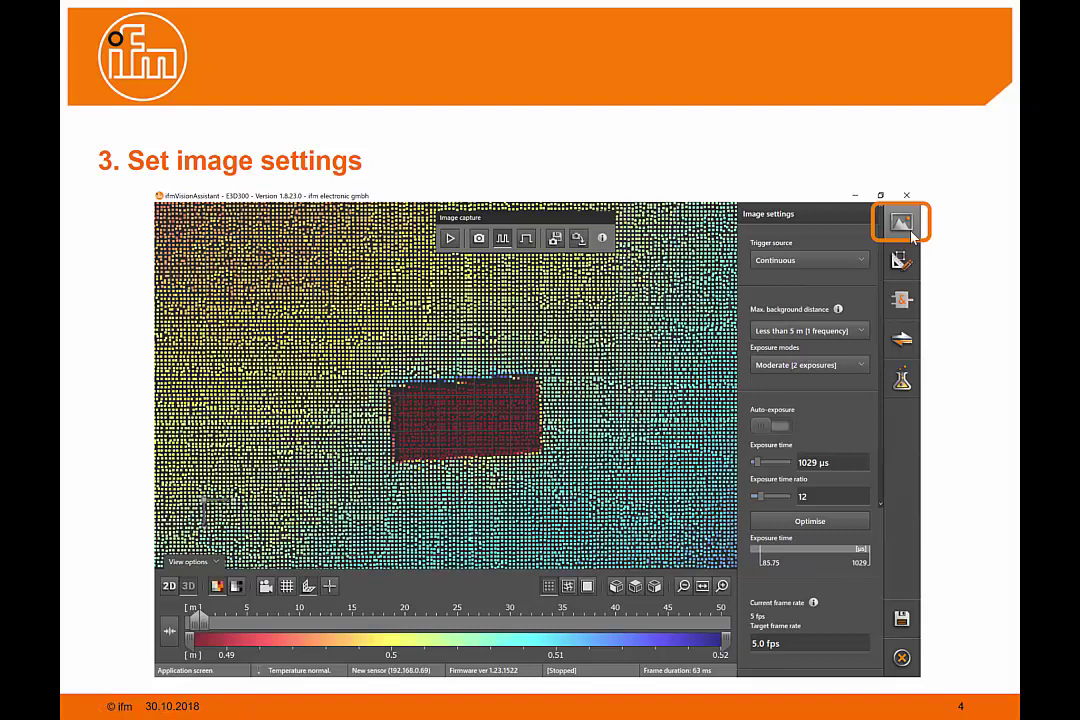
{"action": "left_click", "coordinate": [826, 248]}
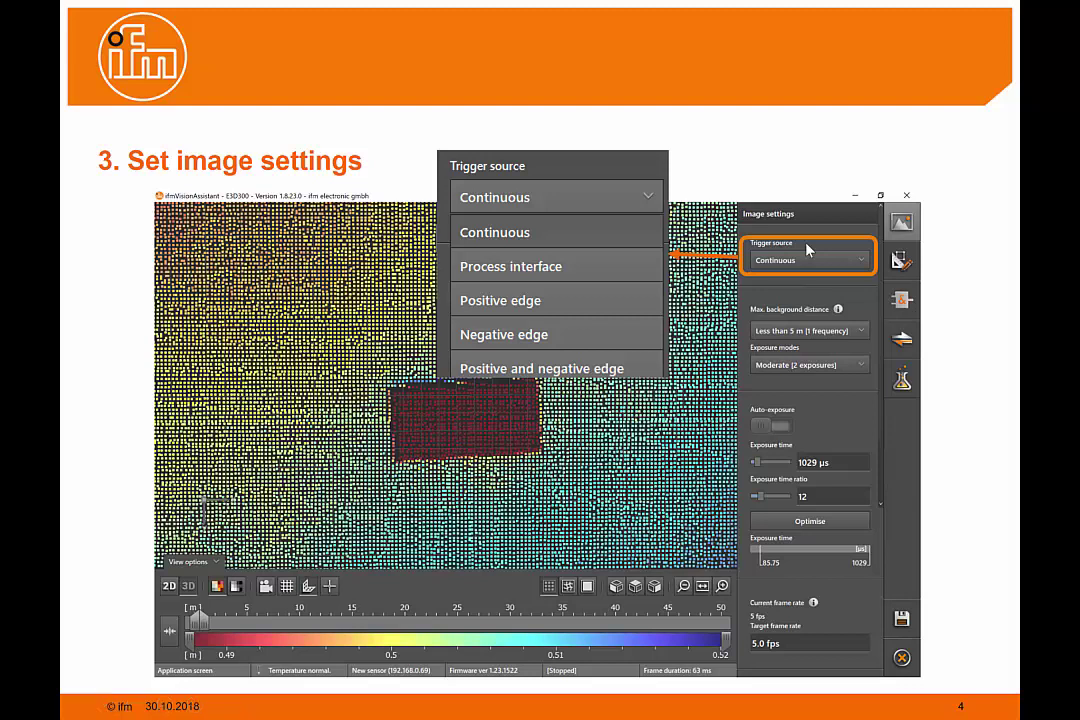
{"action": "left_click", "coordinate": [818, 276]}
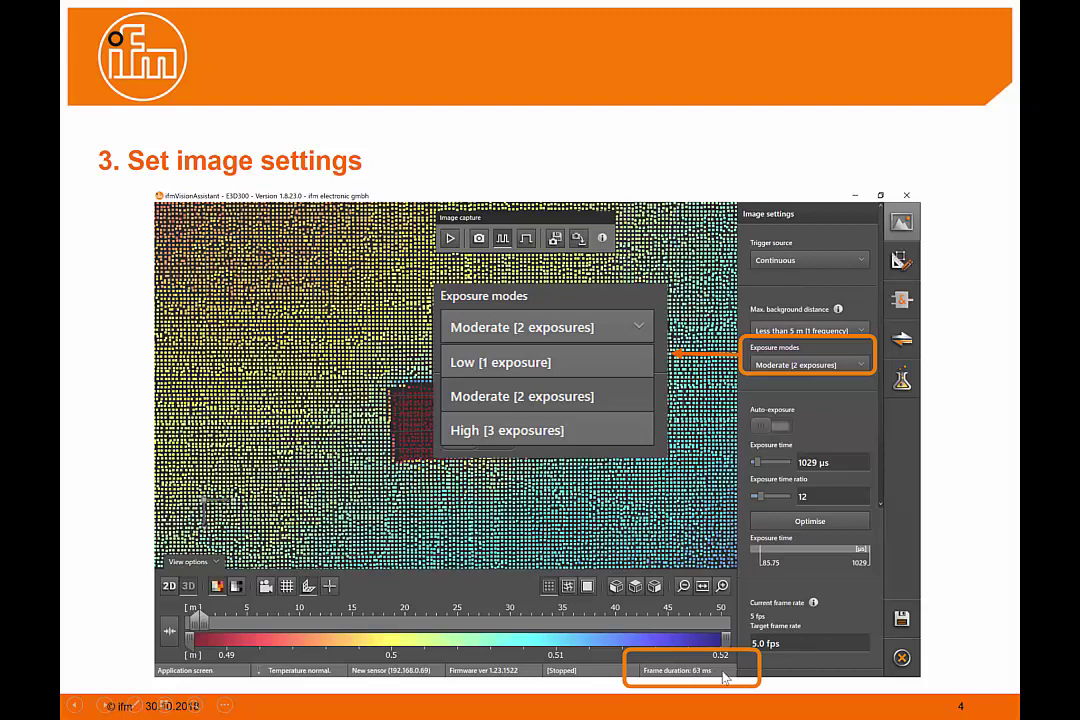
- Move slide 4's highlight to the auto-exposure section with 1029 µs exposure time, ratio 12 and Optimise
{"action": "left_click", "coordinate": [728, 586]}
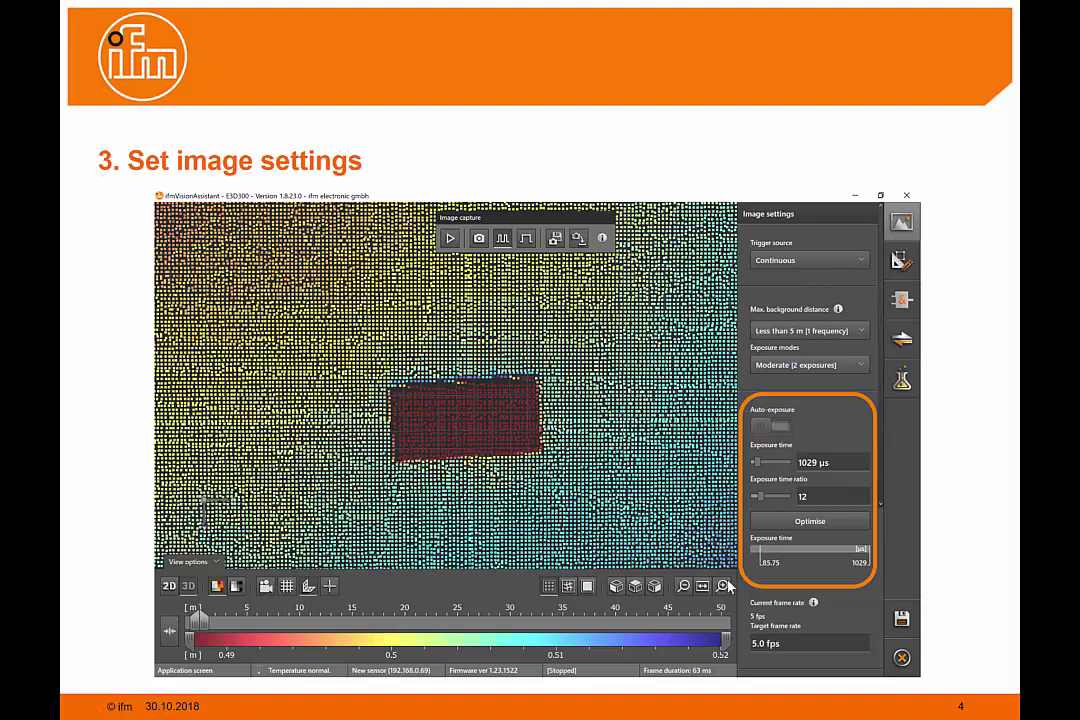
- Step slide 4's highlight from exposure optimisation to Auto-exposure, then to the 5 fps frame rate settings
{"action": "left_click", "coordinate": [812, 527]}
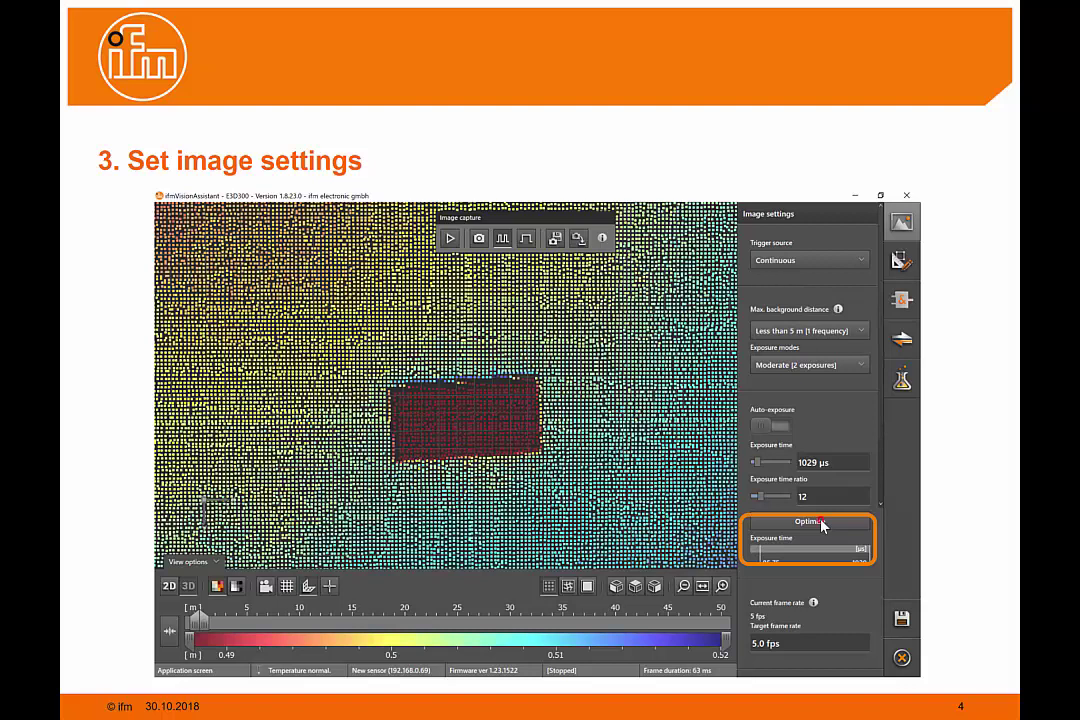
{"action": "left_click", "coordinate": [836, 424]}
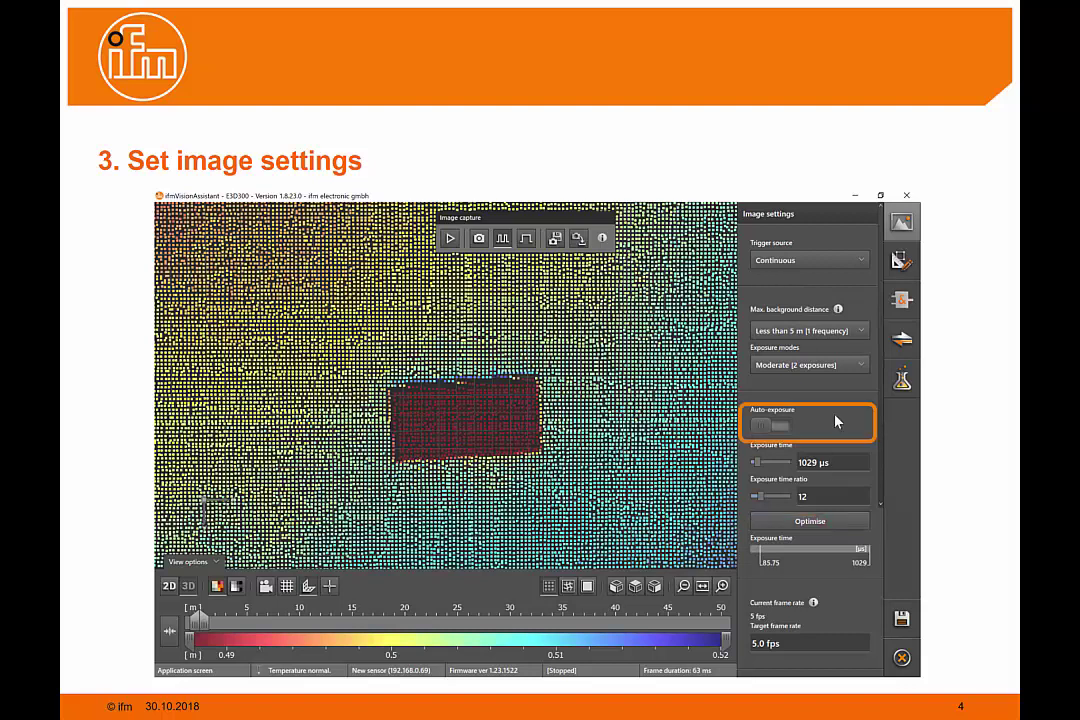
{"action": "left_click", "coordinate": [745, 427]}
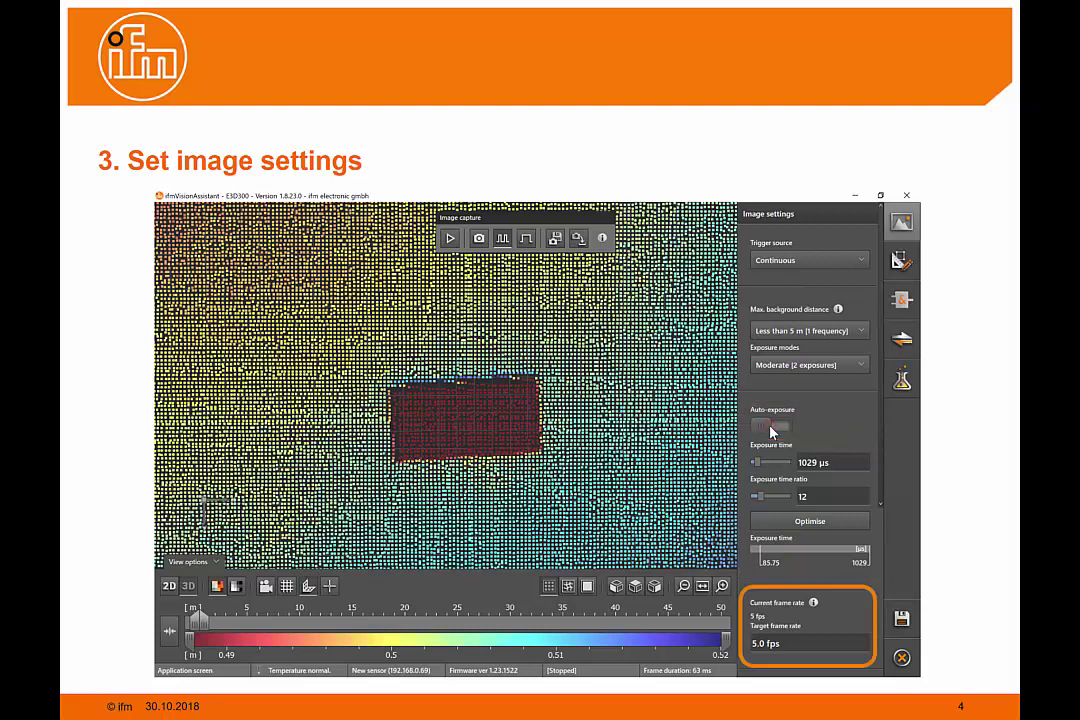
- Show the scroll-down arrow on slide 4, then advance to slide 5 on filter settings
{"action": "left_click", "coordinate": [786, 639]}
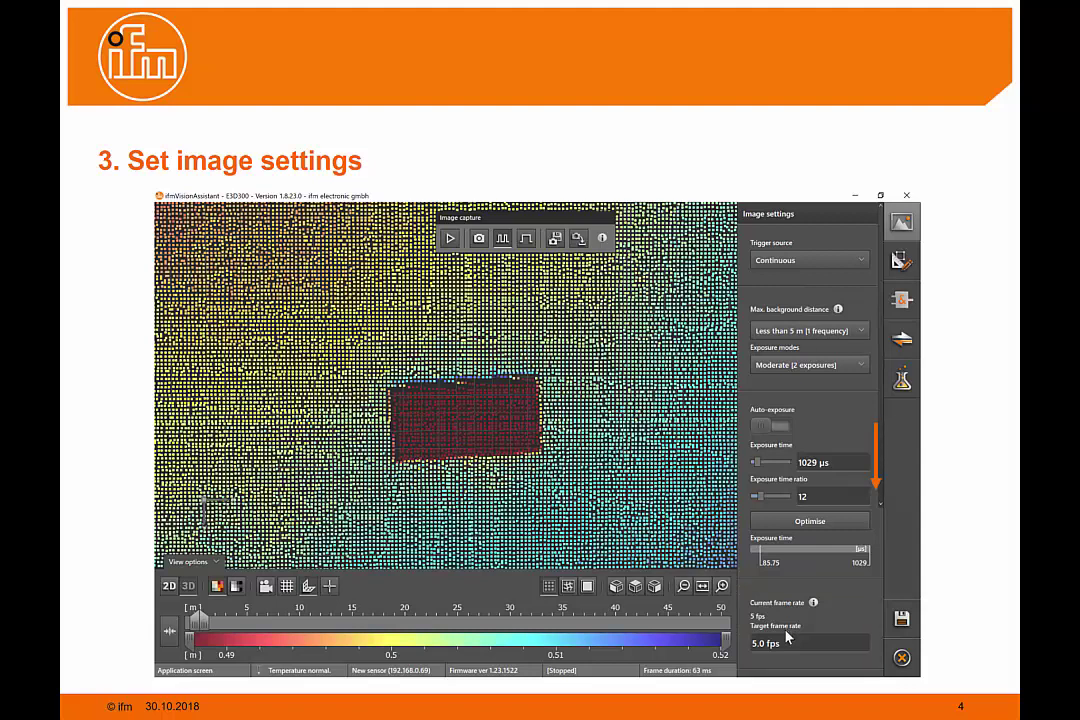
{"action": "left_click", "coordinate": [877, 414]}
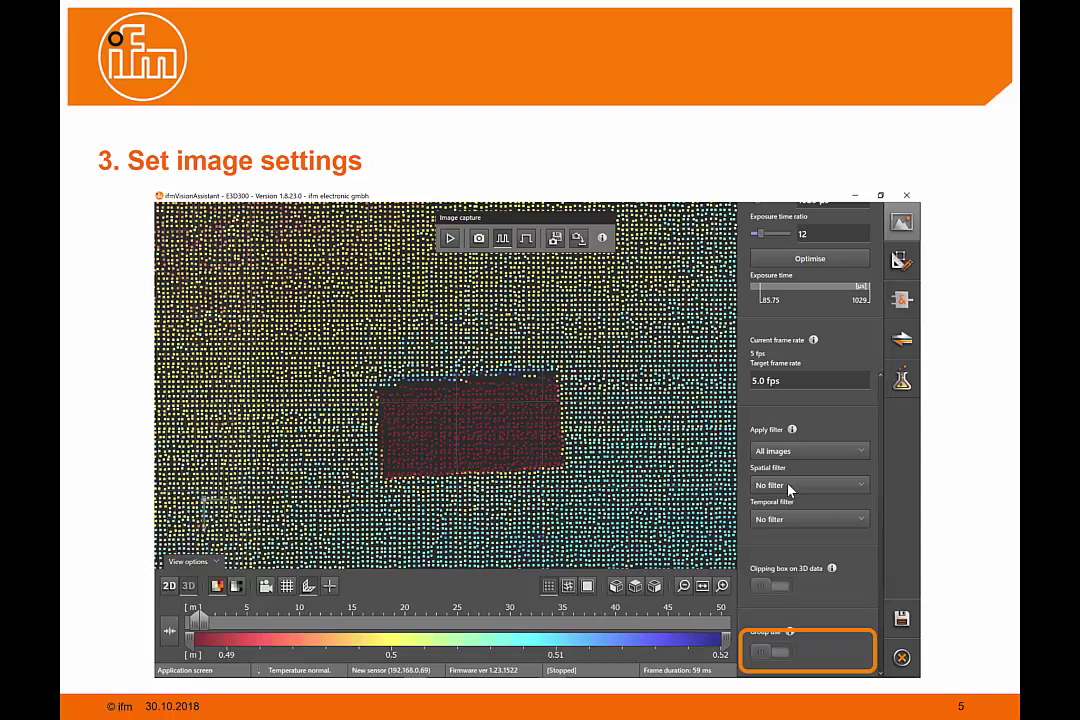
- Highlight the model-editing step on the slide, then delete the M1 Level model in Vision Assistant
{"action": "left_click", "coordinate": [789, 487]}
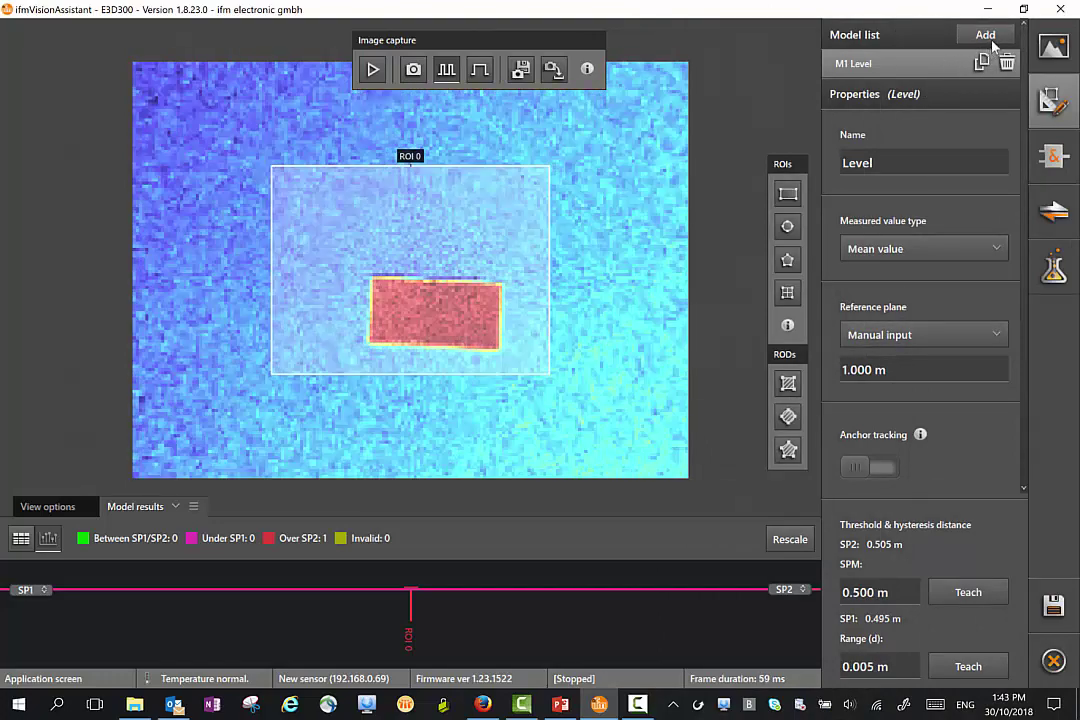
{"action": "left_click", "coordinate": [985, 34]}
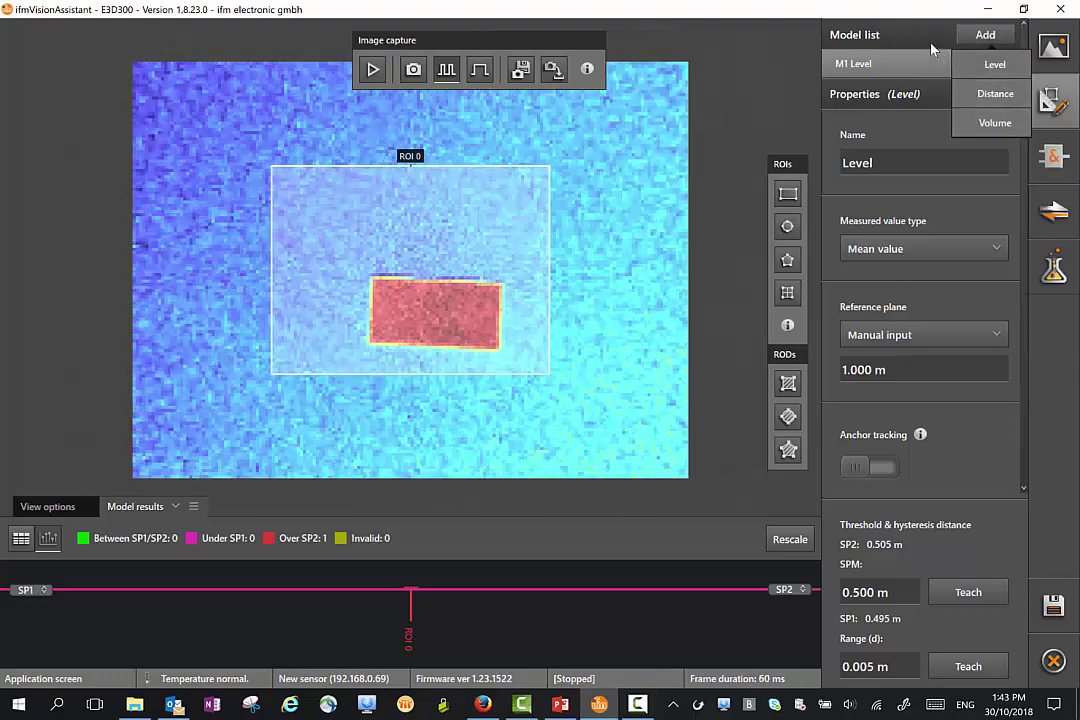
{"action": "left_click", "coordinate": [924, 72]}
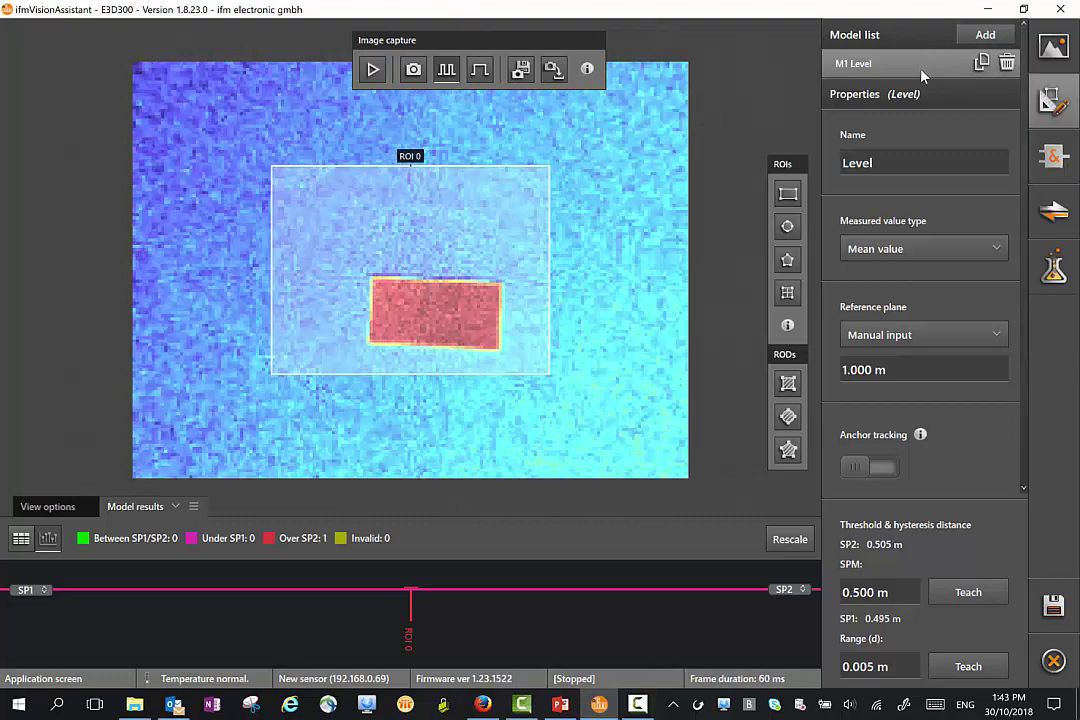
{"action": "left_click", "coordinate": [1005, 64]}
{"action": "left_click", "coordinate": [1001, 92]}
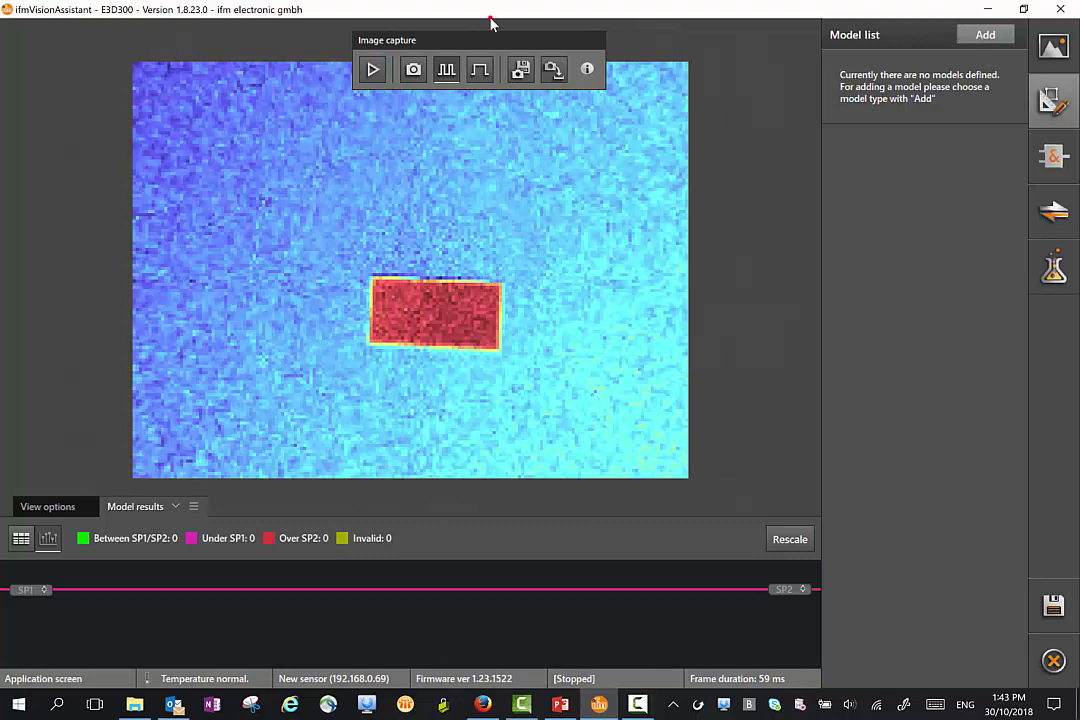
- Add a Level model, creating M2 Level with ROI 0, SPM 0.500 m and range 0.005 m
{"action": "left_click", "coordinate": [982, 40]}
{"action": "left_click", "coordinate": [994, 64]}
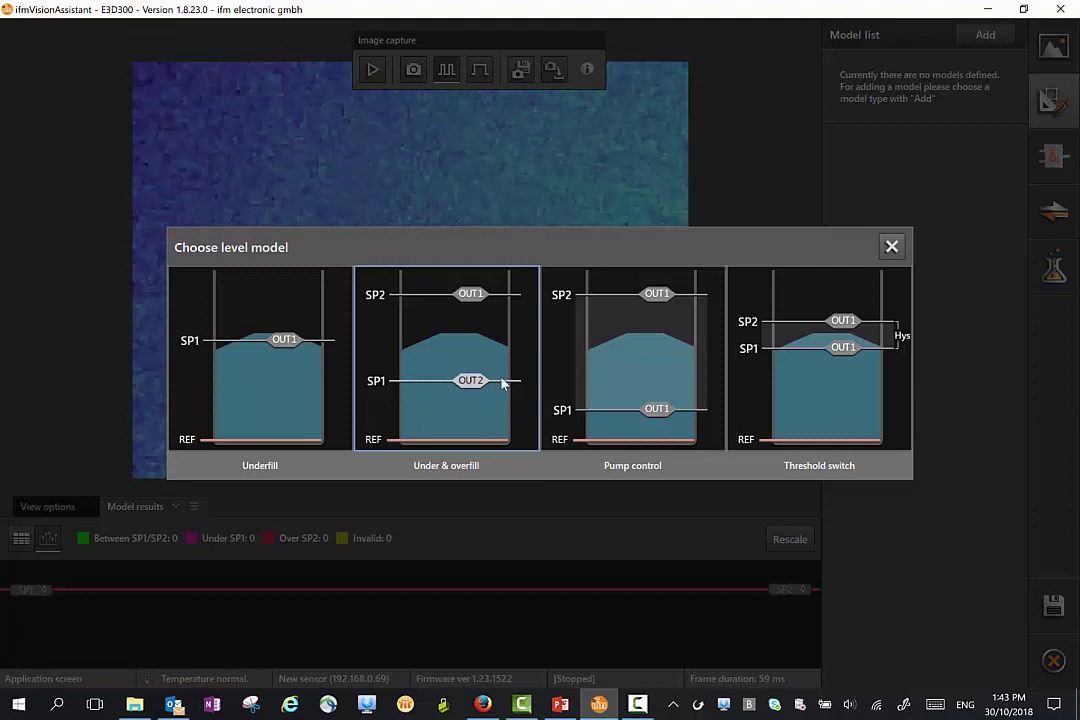
{"action": "left_click", "coordinate": [790, 377]}
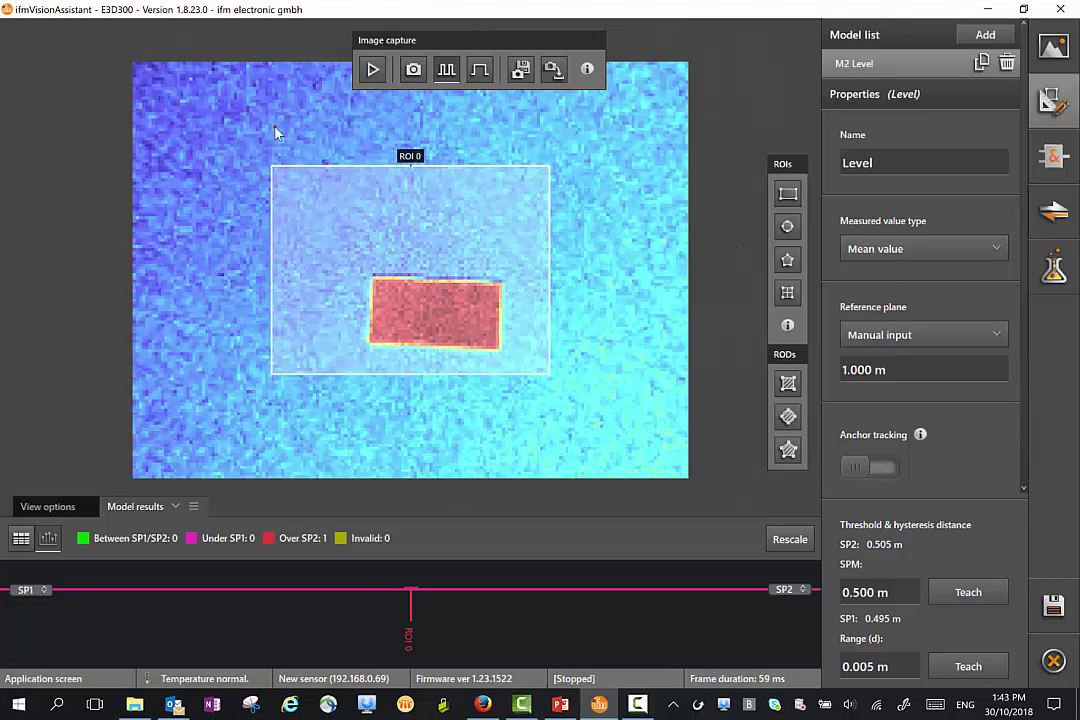
- Delete the default ROI 0 and draw a circular ellipse ROI above the red box
{"action": "left_click", "coordinate": [468, 232]}
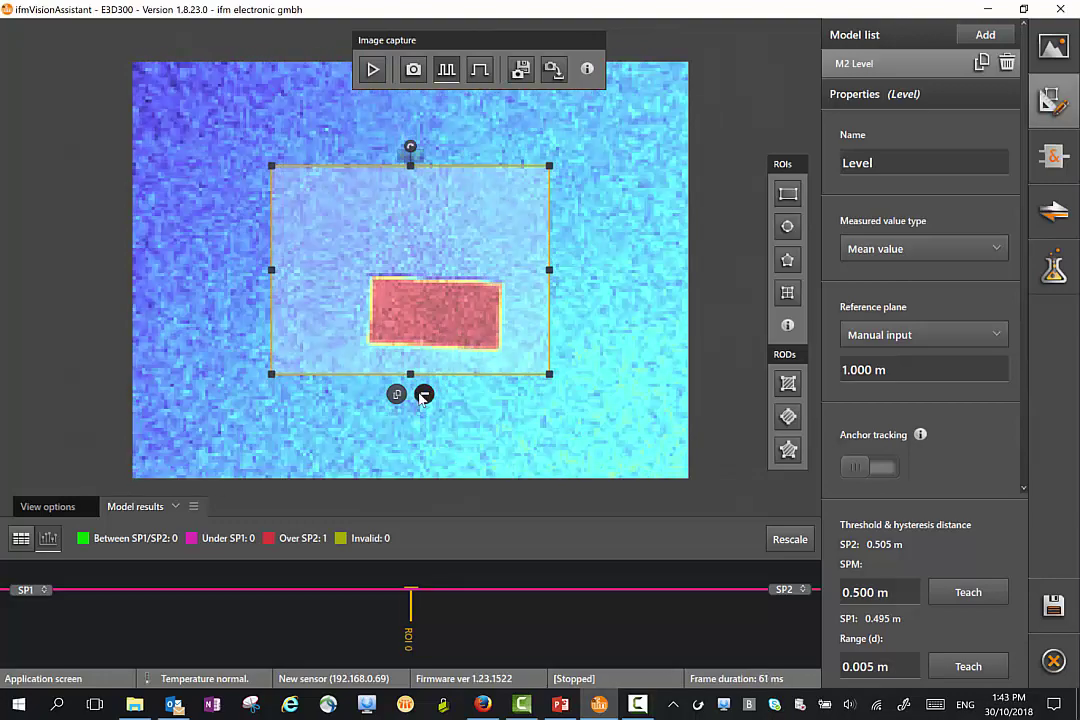
{"action": "left_click", "coordinate": [424, 395]}
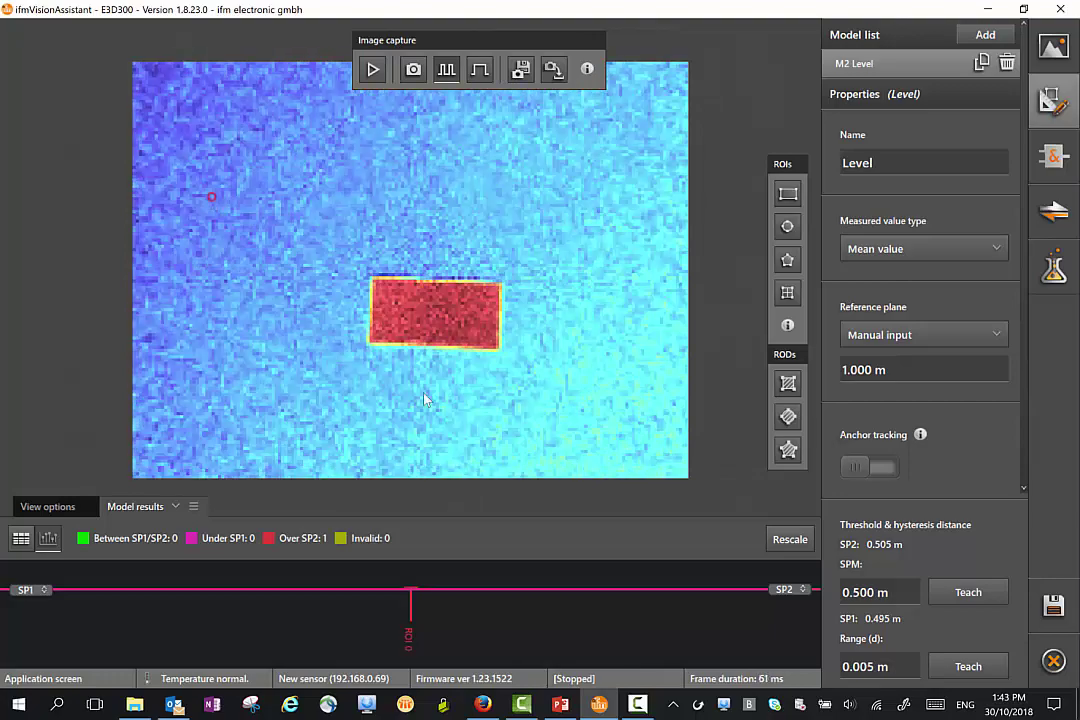
{"action": "left_click", "coordinate": [787, 229]}
{"action": "left_click_drag", "start_coordinate": [390, 162], "coordinate": [467, 239]}
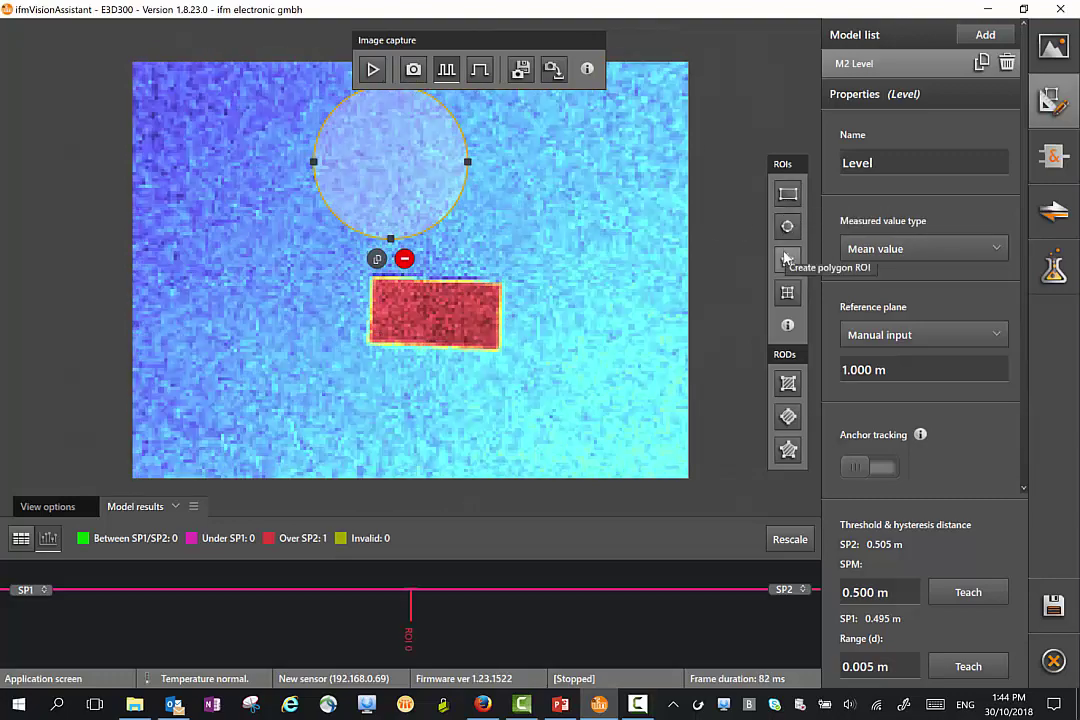
- Draw polygon ROI 1 above-right of the red box and place a MultiROI to its left
{"action": "left_click", "coordinate": [787, 259]}
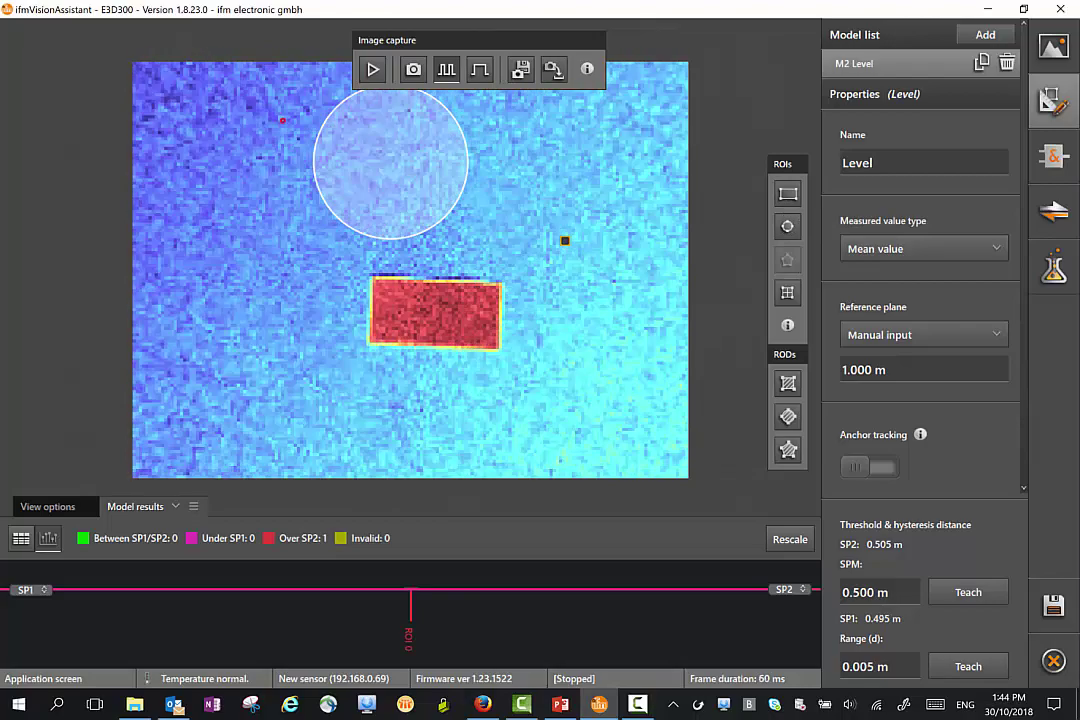
{"action": "left_click", "coordinate": [598, 192]}
{"action": "left_click", "coordinate": [551, 152]}
{"action": "left_click", "coordinate": [504, 191]}
{"action": "left_click", "coordinate": [494, 200]}
{"action": "left_click", "coordinate": [517, 216]}
{"action": "left_click", "coordinate": [540, 232]}
{"action": "left_click", "coordinate": [565, 240]}
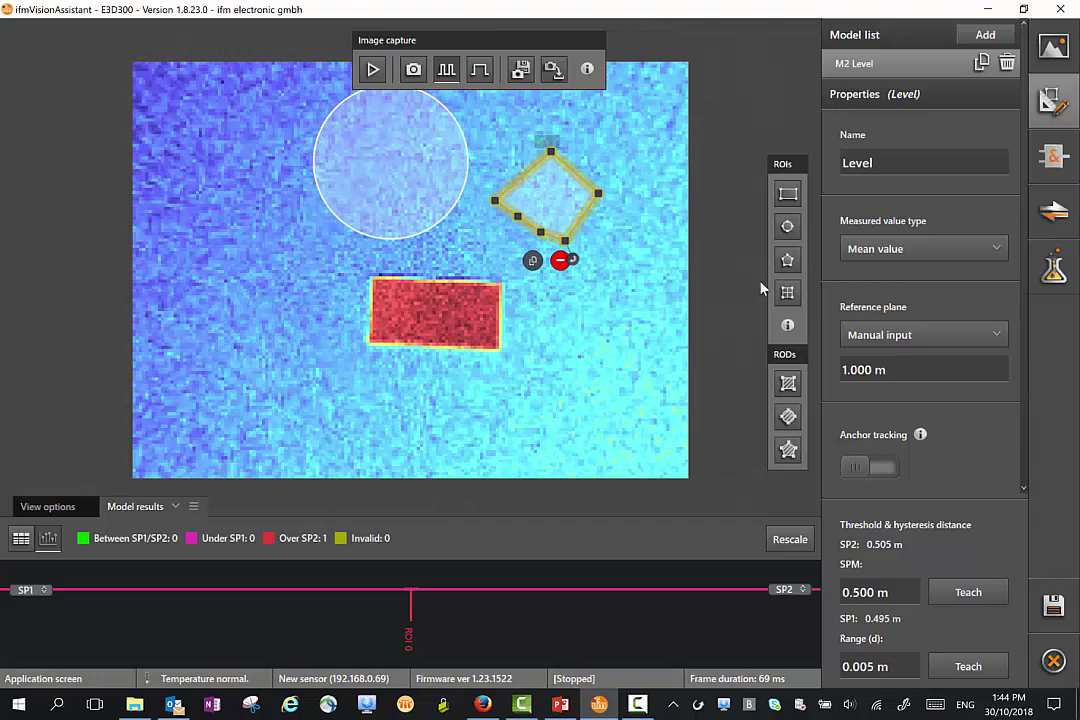
{"action": "left_click", "coordinate": [170, 300]}
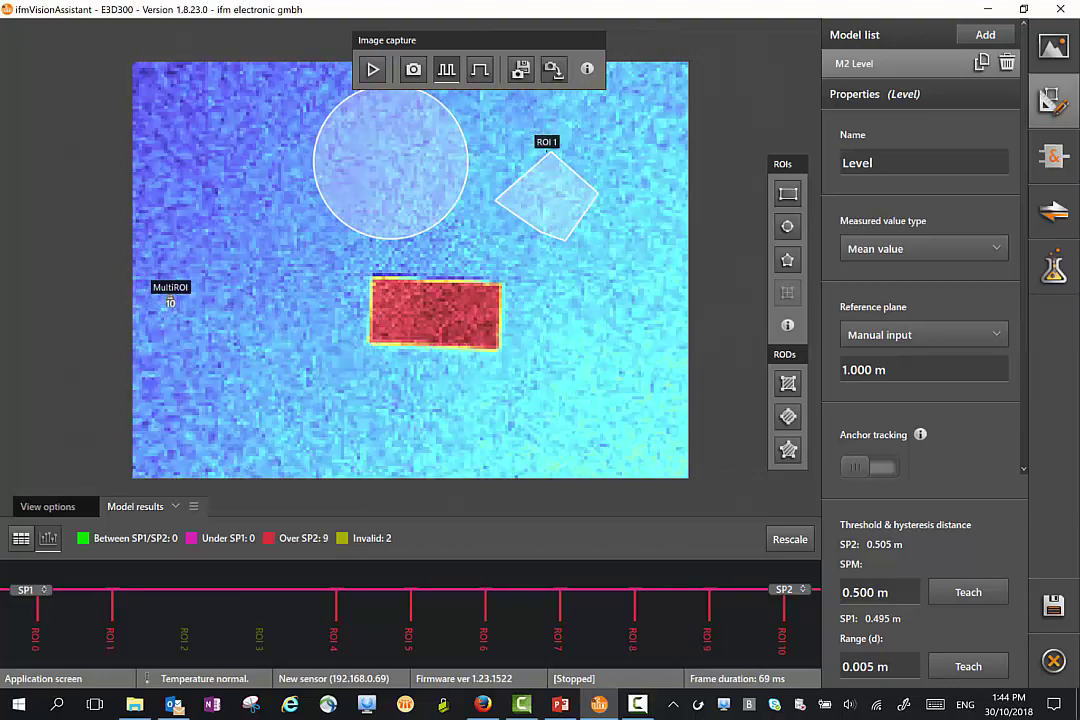
- Lay a MultiROI grid over the red box and set it to 16 columns and 3 rows
{"action": "left_click_drag", "start_coordinate": [346, 268], "coordinate": [595, 380]}
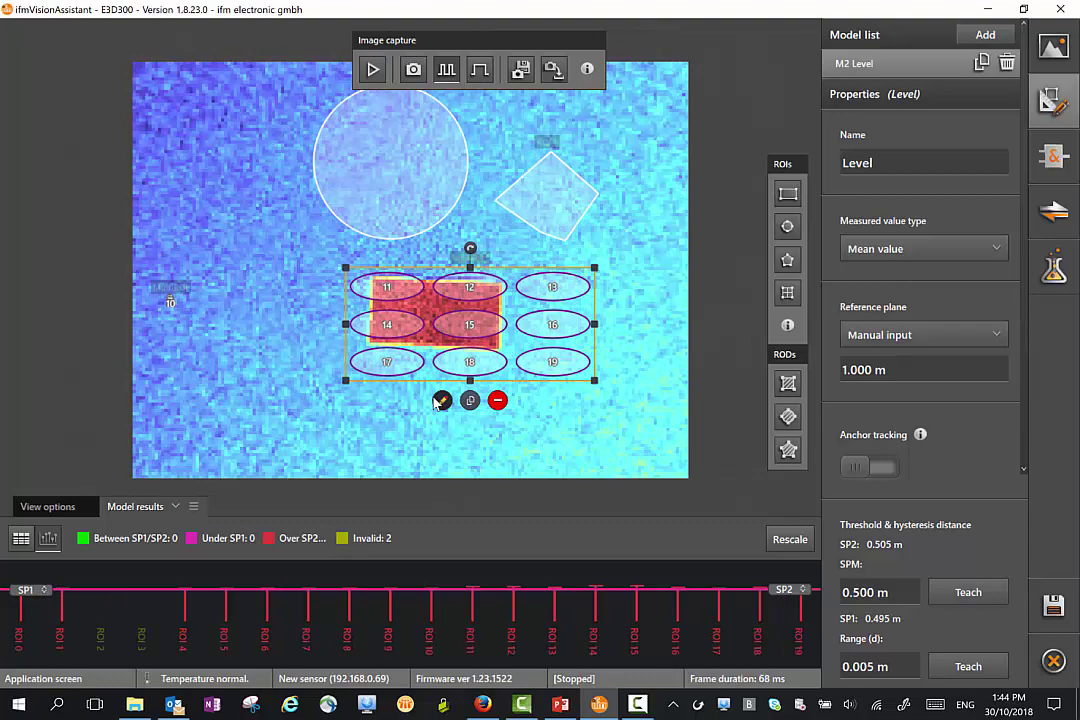
{"action": "left_click", "coordinate": [441, 400]}
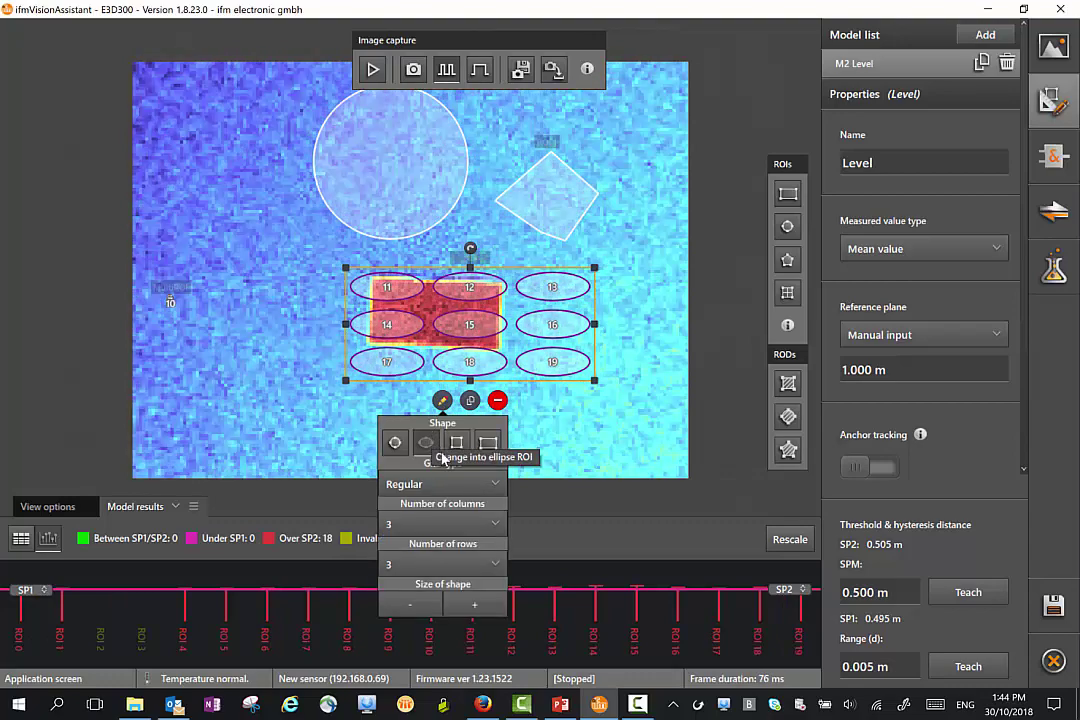
{"action": "left_click", "coordinate": [494, 520]}
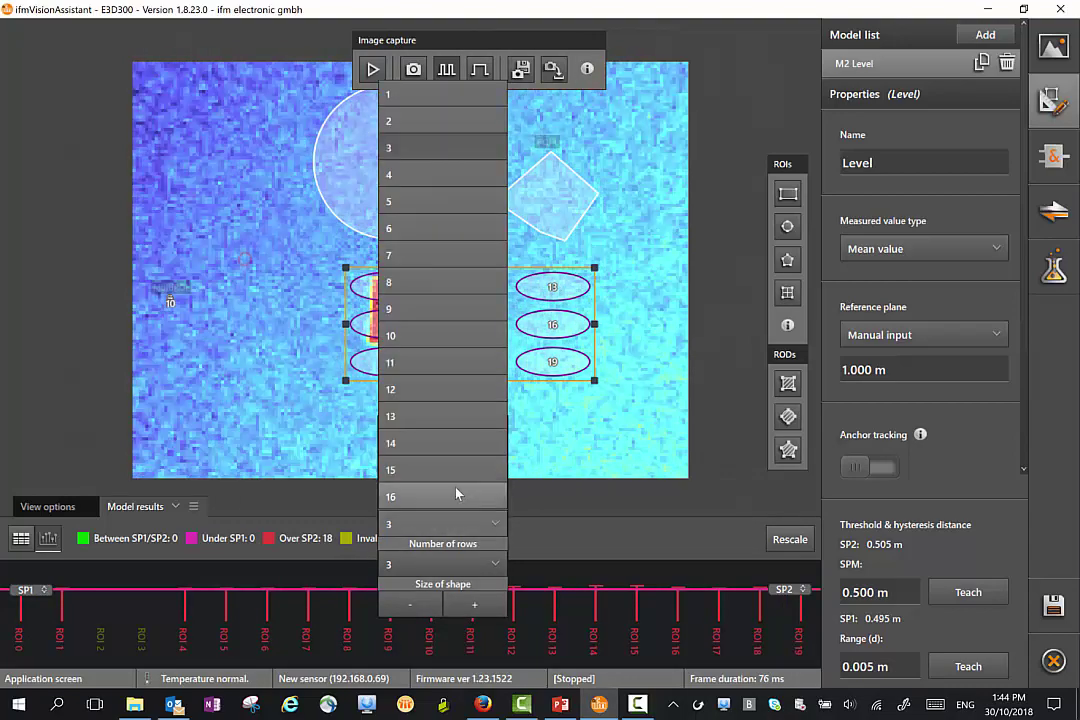
{"action": "left_click", "coordinate": [456, 493]}
{"action": "left_click", "coordinate": [466, 564]}
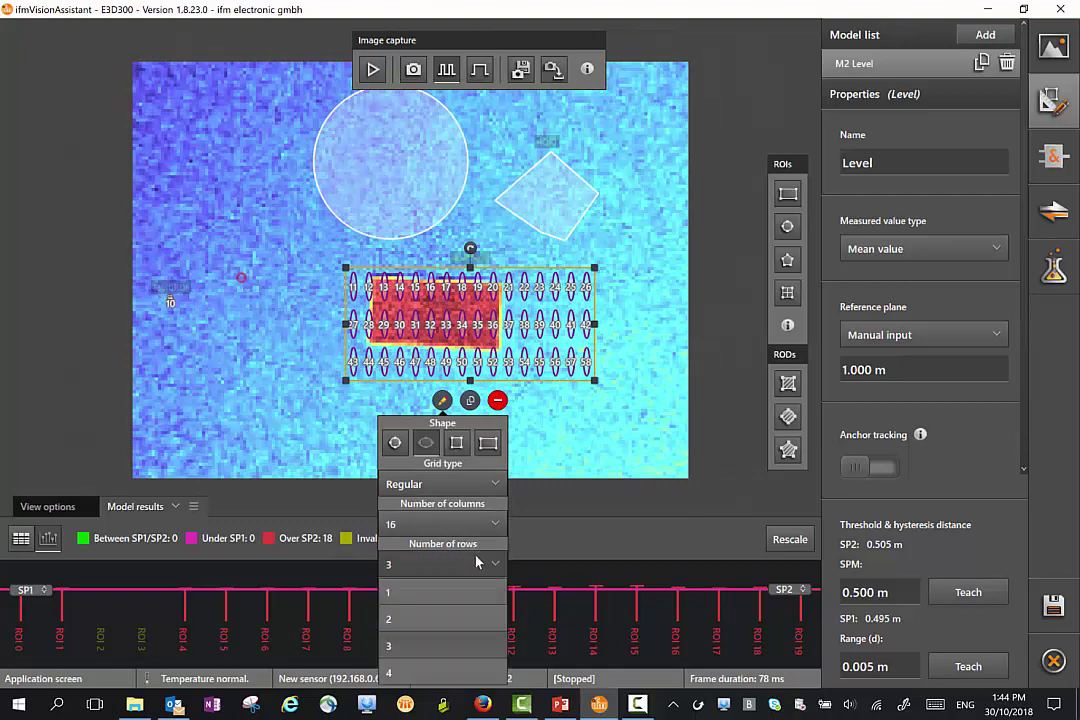
{"action": "left_click", "coordinate": [441, 645]}
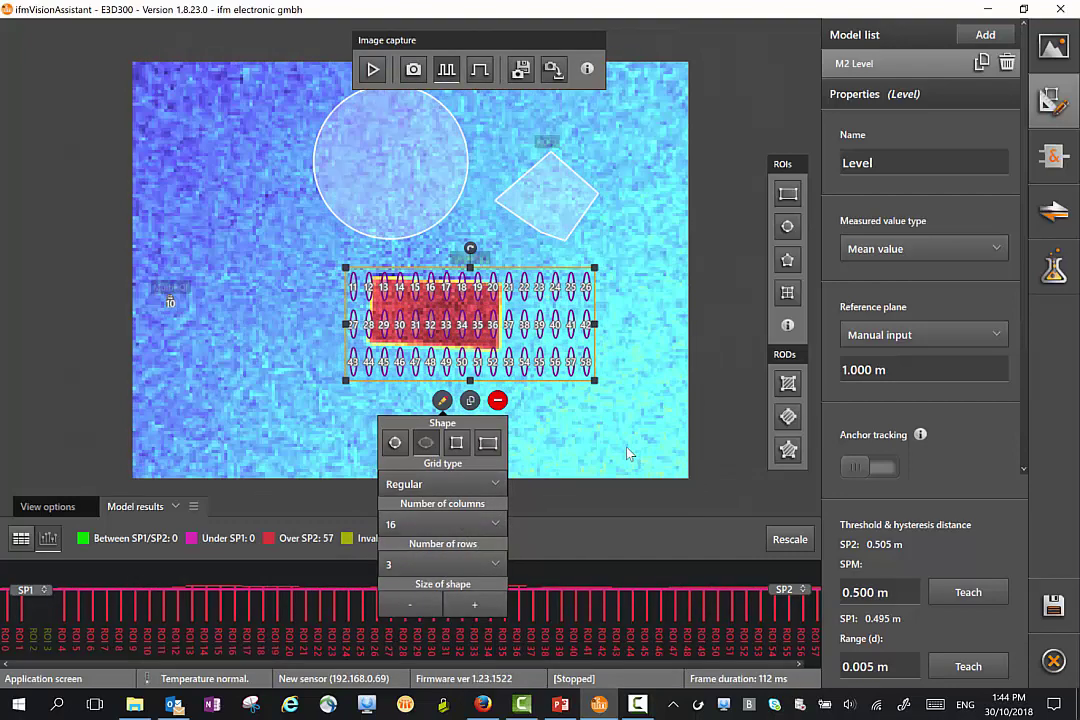
{"action": "left_click", "coordinate": [313, 229]}
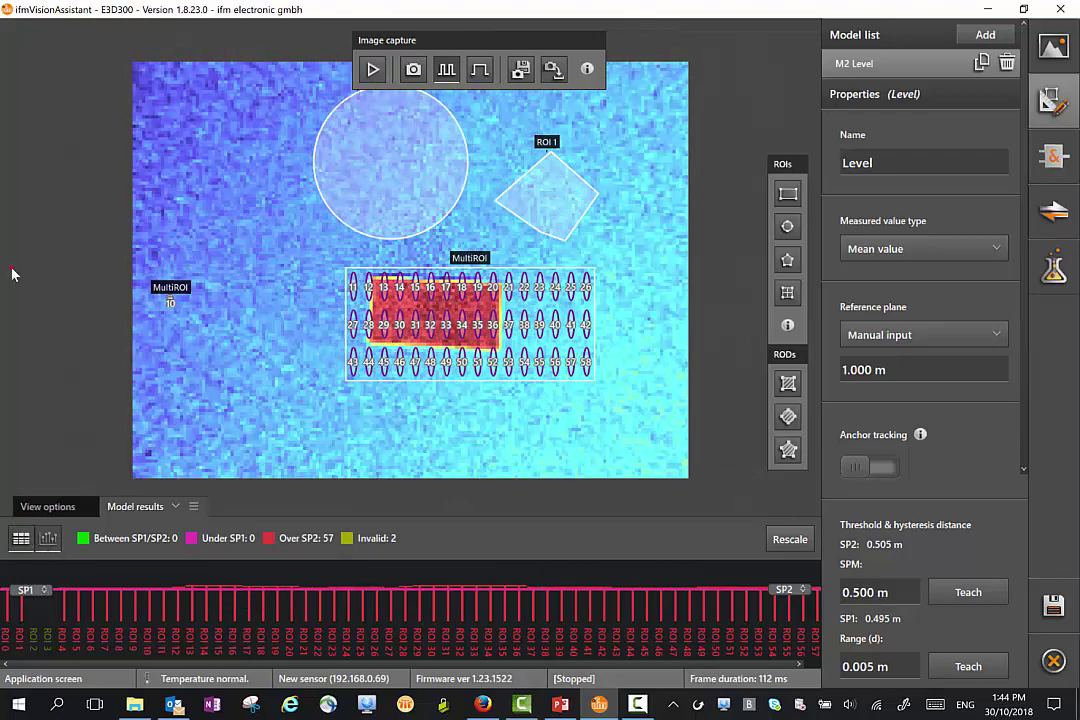
- Toggle the per-ROI results between table and chart views, then select and deselect the MultiROI grid
{"action": "left_click", "coordinate": [21, 538]}
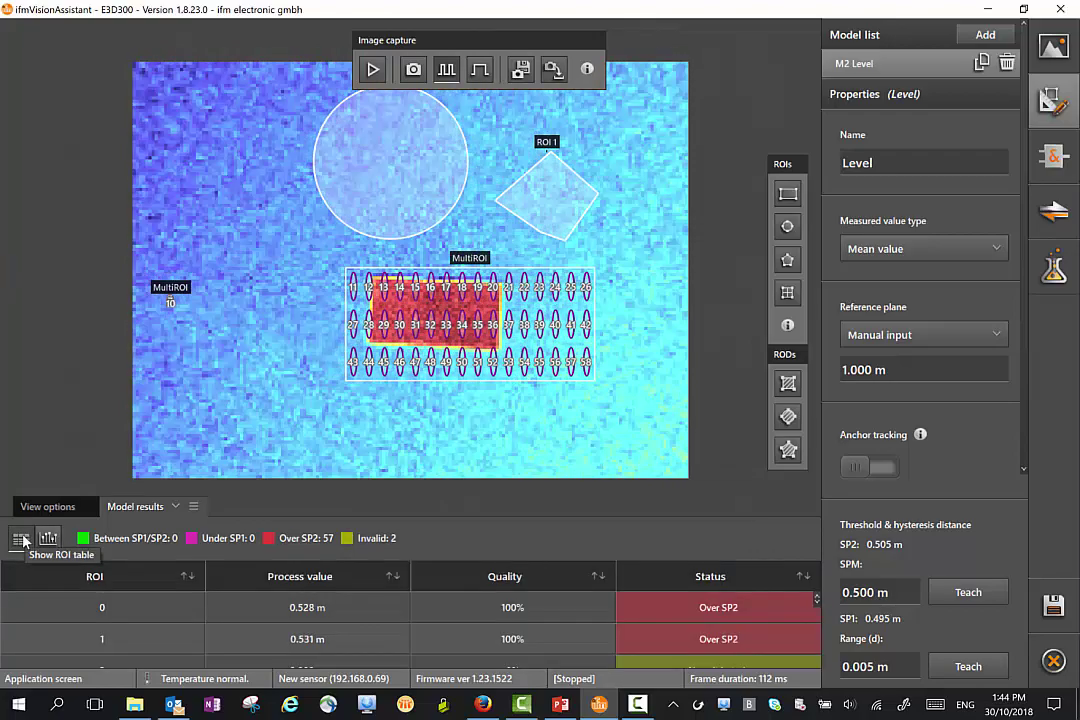
{"action": "left_click", "coordinate": [48, 538]}
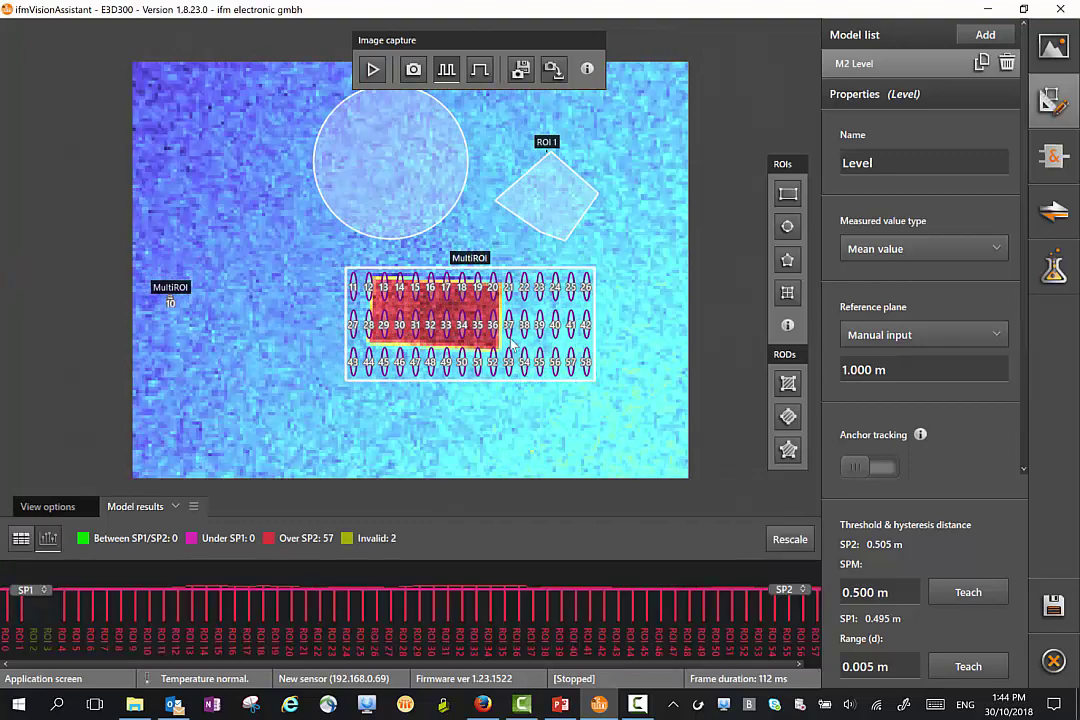
{"action": "left_click", "coordinate": [466, 300]}
{"action": "left_click", "coordinate": [248, 203]}
- Delete the diamond ROI 1 and move circle ROI 0 down over the red rectangle
{"action": "left_click", "coordinate": [547, 195]}
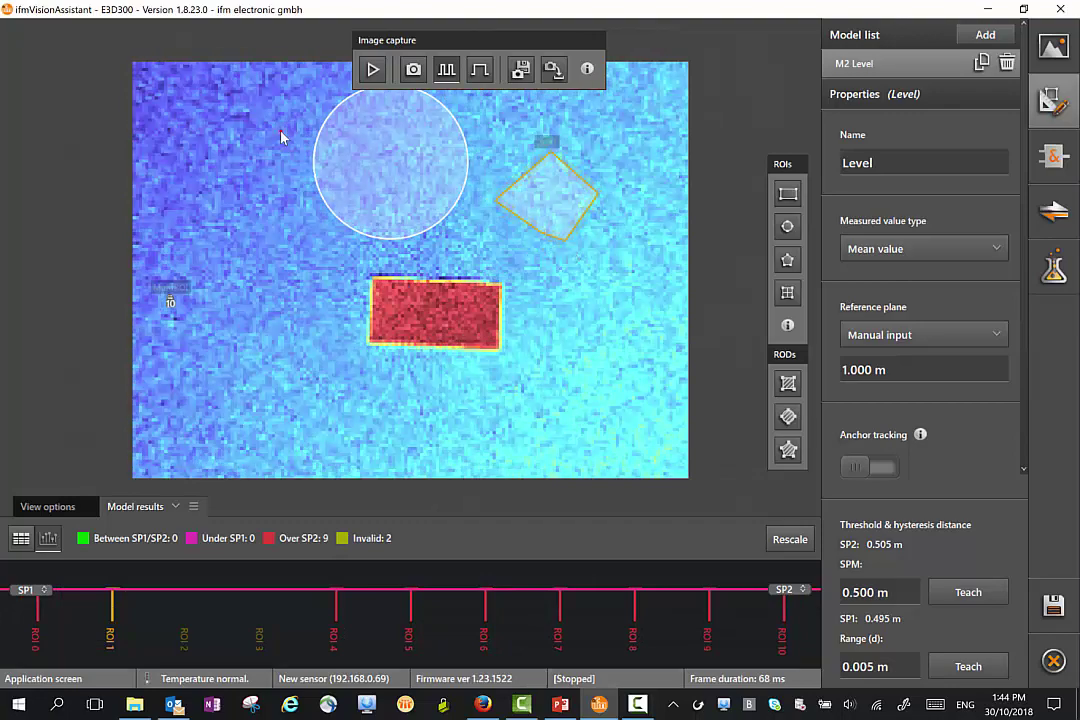
{"action": "left_click", "coordinate": [280, 130]}
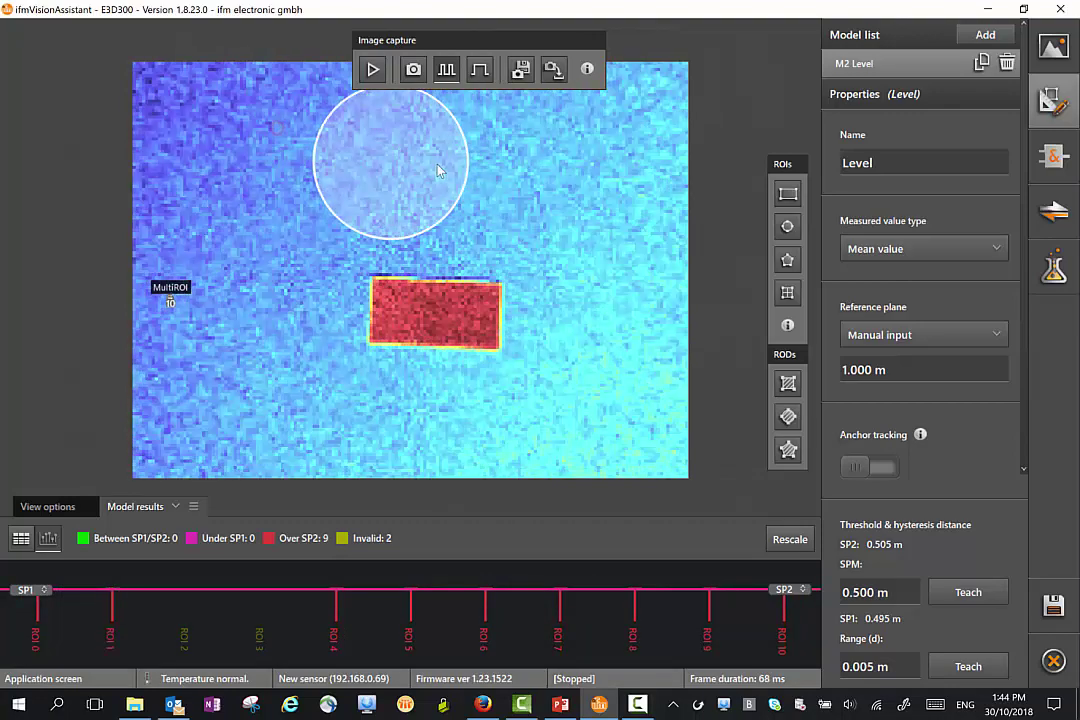
{"action": "left_click", "coordinate": [410, 150]}
{"action": "left_click_drag", "start_coordinate": [410, 150], "coordinate": [440, 296]}
- Stretch ROI 0 into a wide ellipse enclosing the red rectangle
{"action": "left_click", "coordinate": [395, 240]}
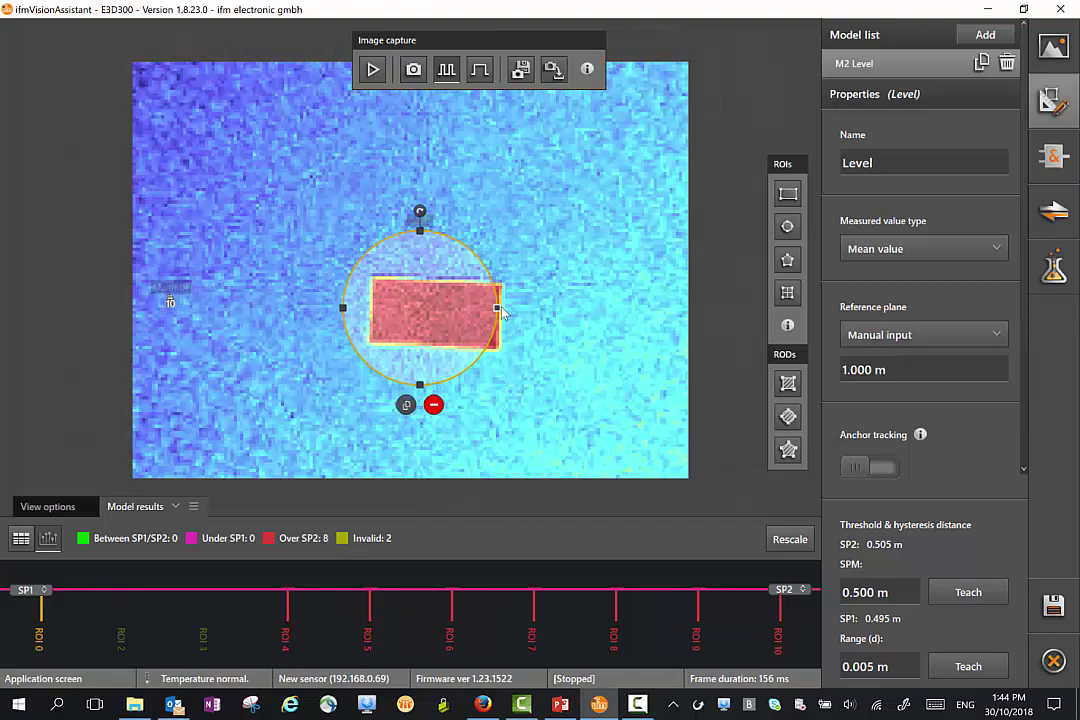
{"action": "left_click_drag", "start_coordinate": [343, 308], "coordinate": [287, 308]}
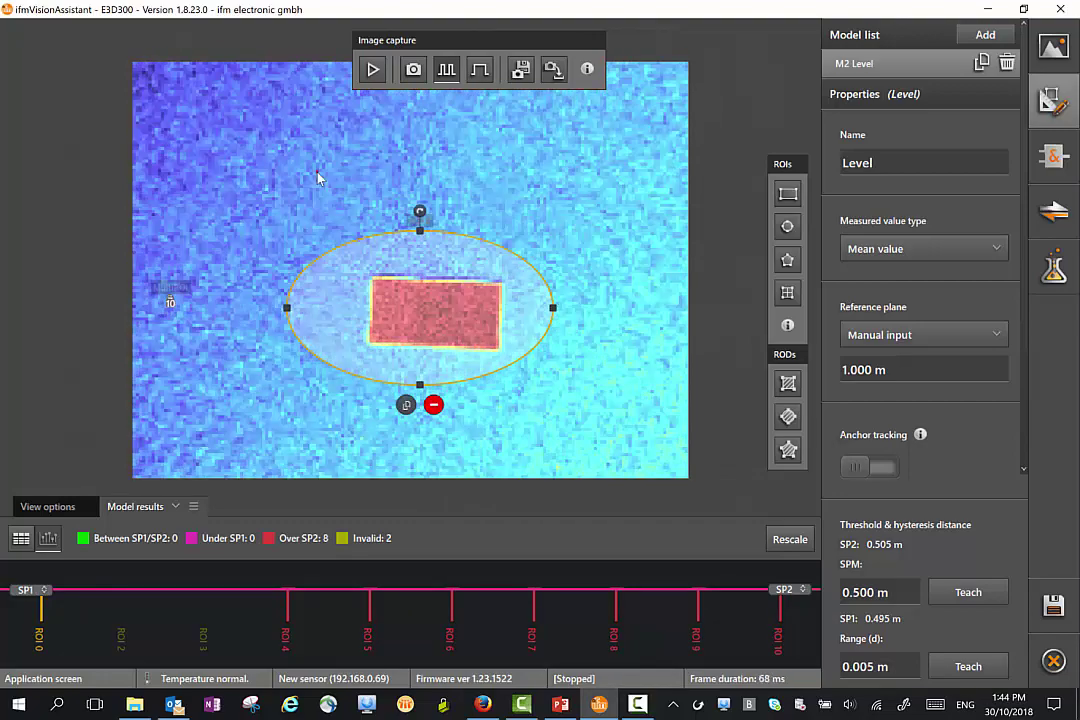
{"action": "left_click", "coordinate": [318, 178]}
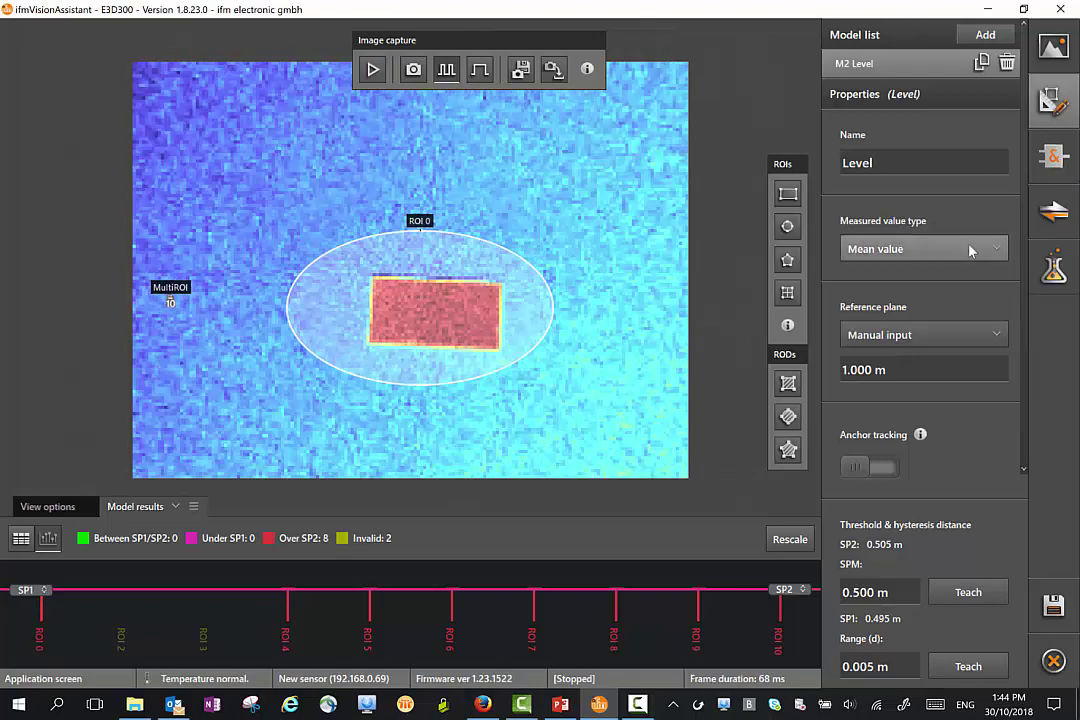
{"action": "left_click", "coordinate": [975, 249]}
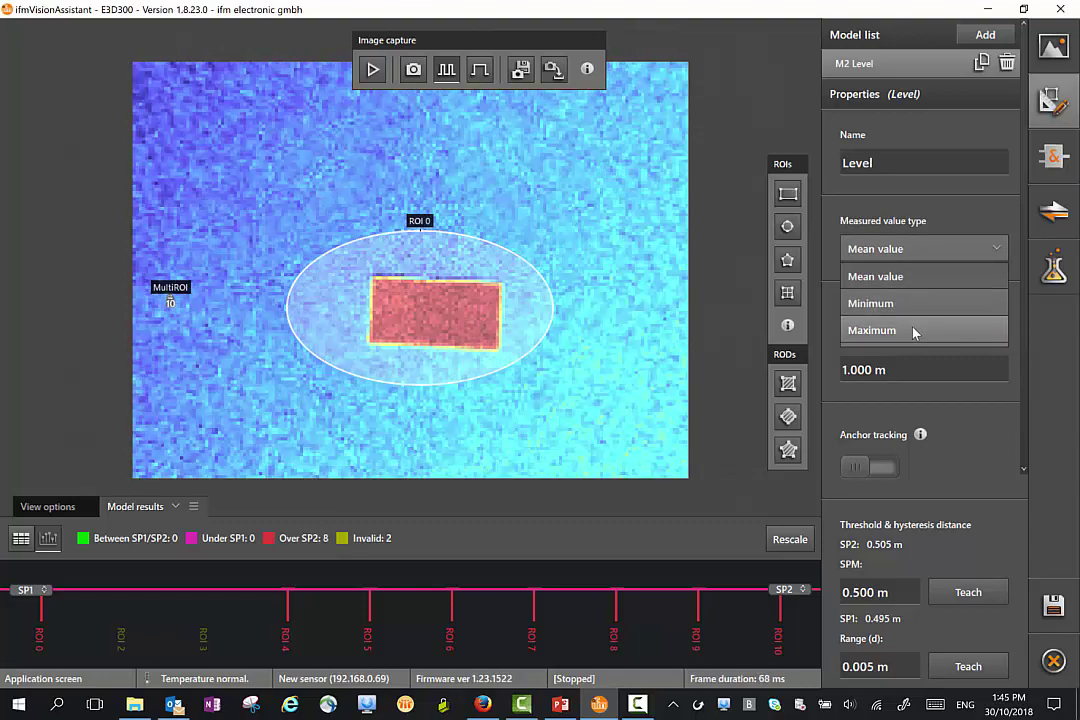
- Change ROI 0's measured value type from Mean value to Maximum
{"action": "left_click", "coordinate": [913, 331]}
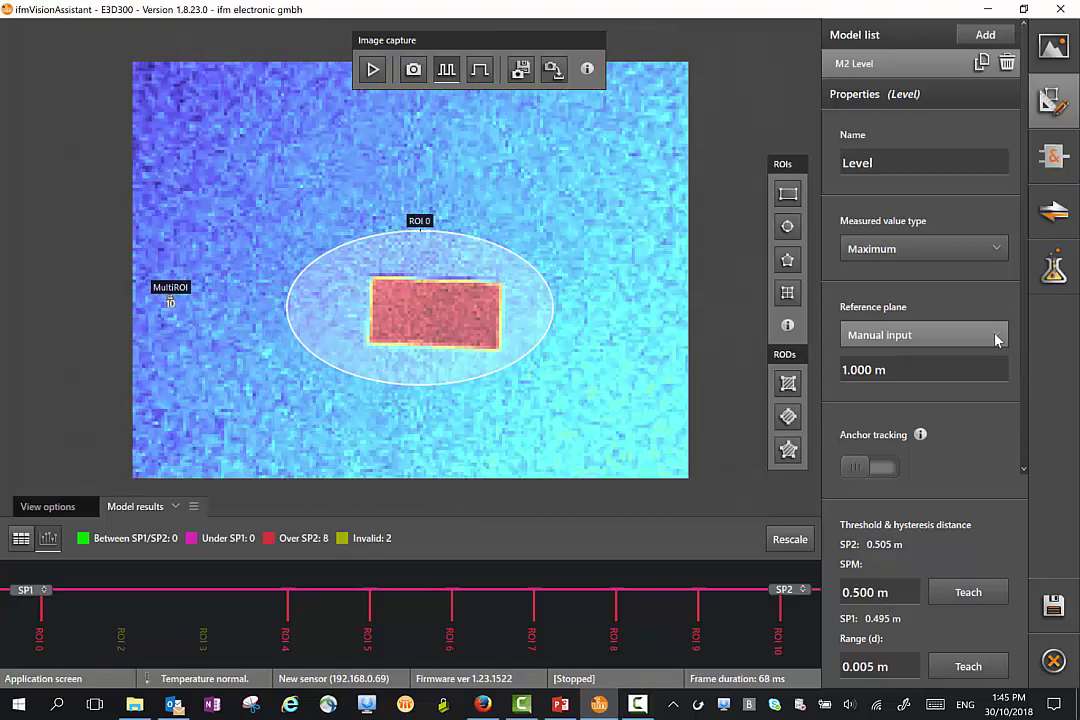
{"action": "left_click", "coordinate": [996, 340]}
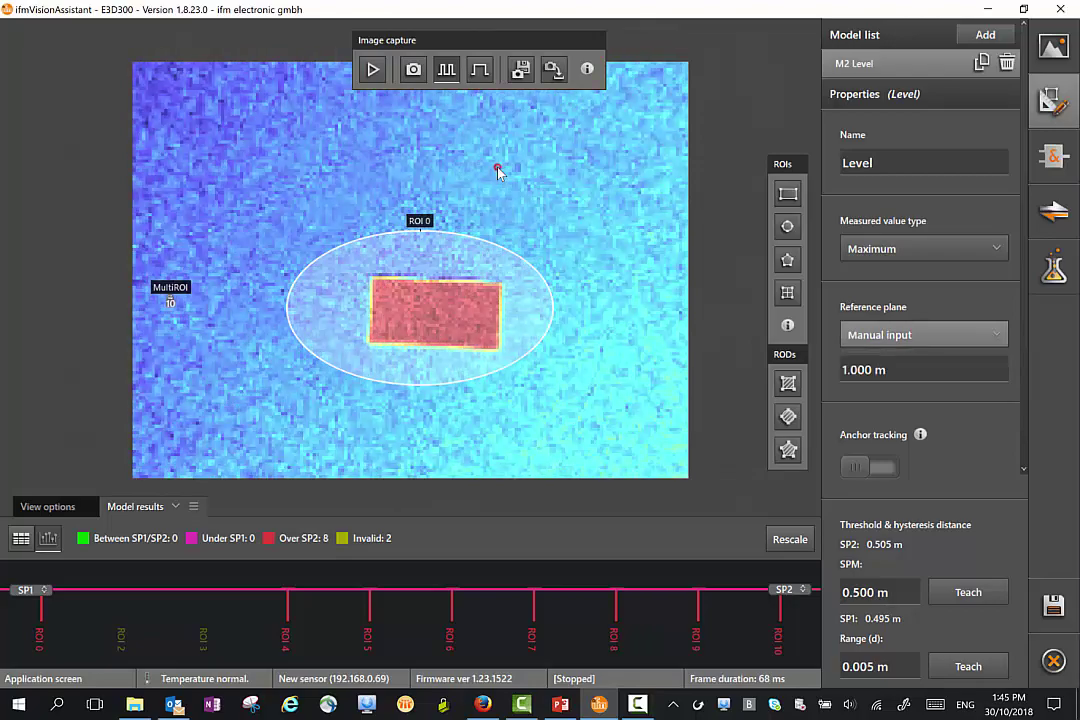
{"action": "left_click", "coordinate": [958, 340]}
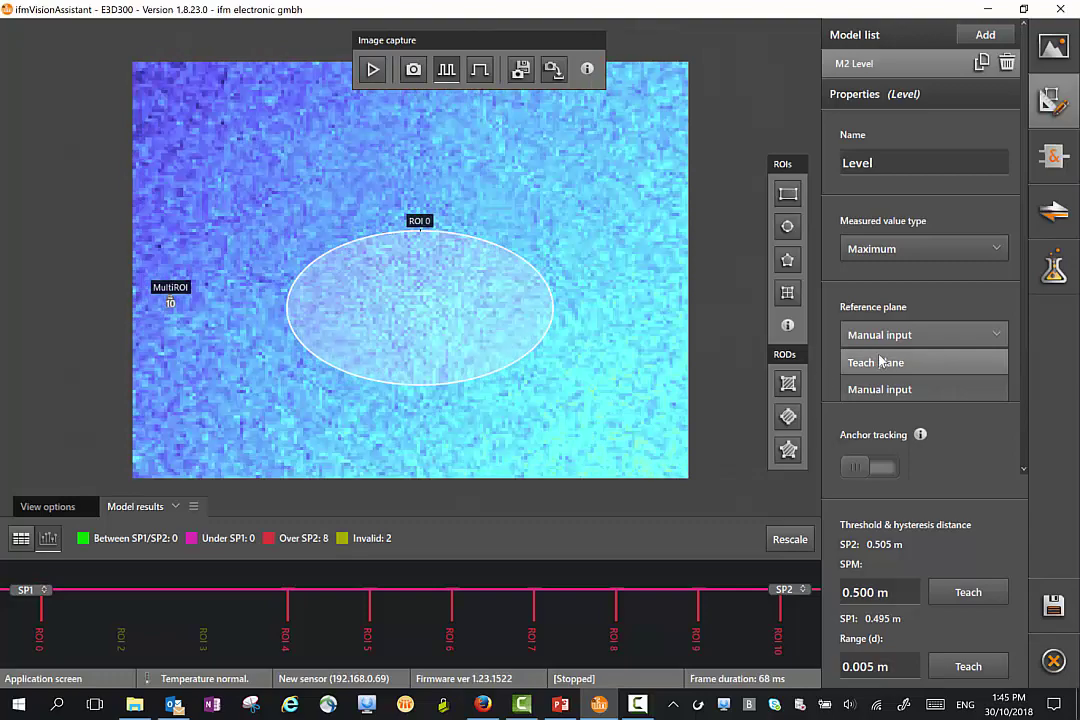
- Teach the reference plane on the empty floor, then teach SPM at 0.044 m with the object placed
{"action": "key", "text": "Return"}
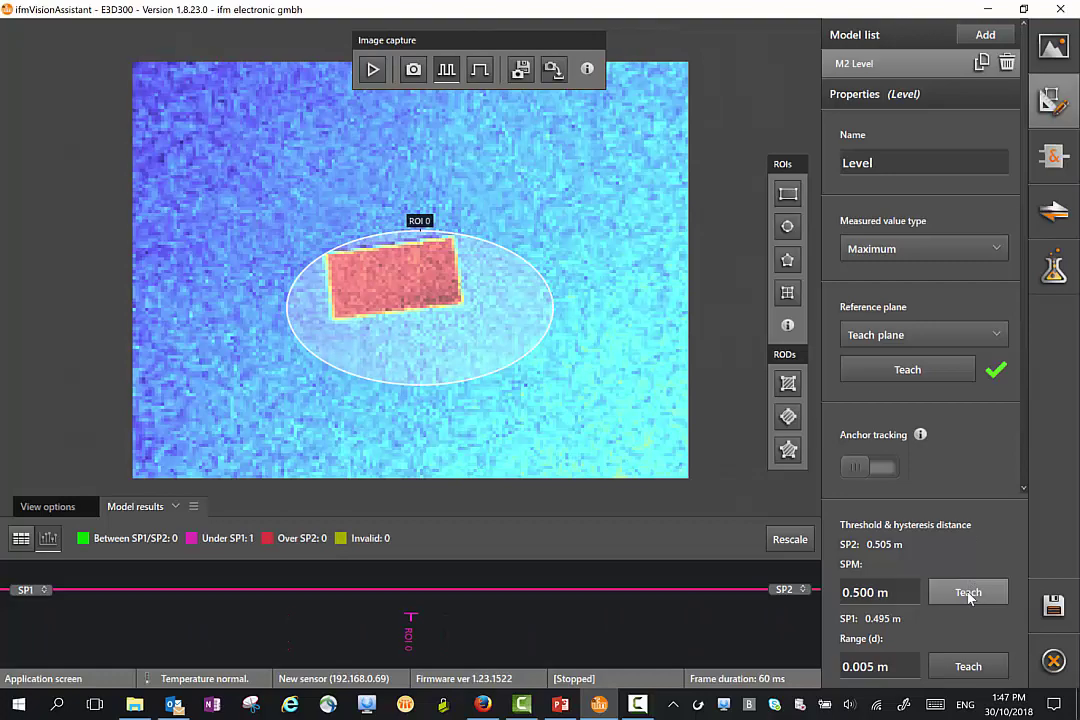
{"action": "left_click", "coordinate": [968, 593]}
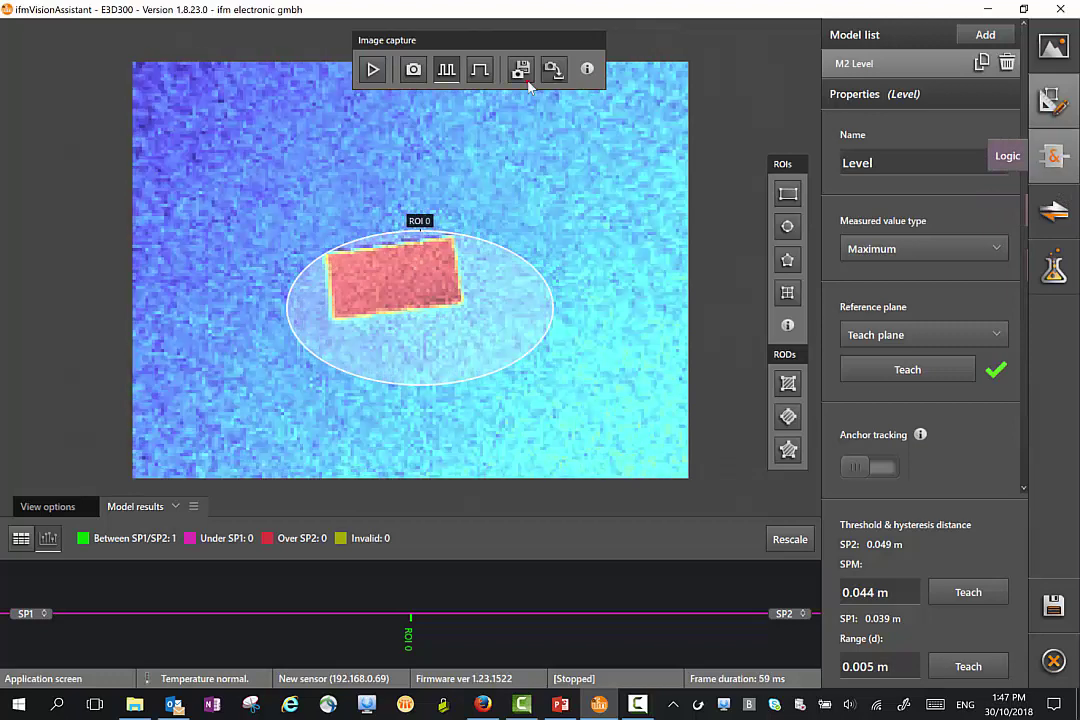
- Generate example logic for M2 Level ROI 0, replacing the existing graph
{"action": "left_click", "coordinate": [1055, 160]}
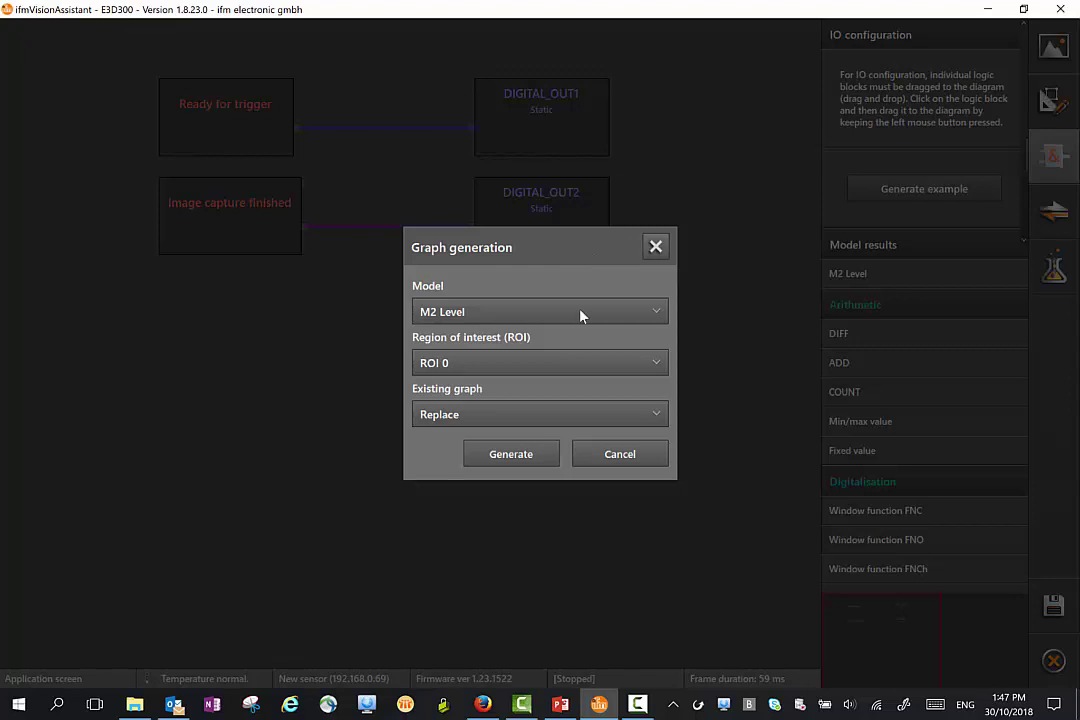
{"action": "left_click", "coordinate": [520, 455]}
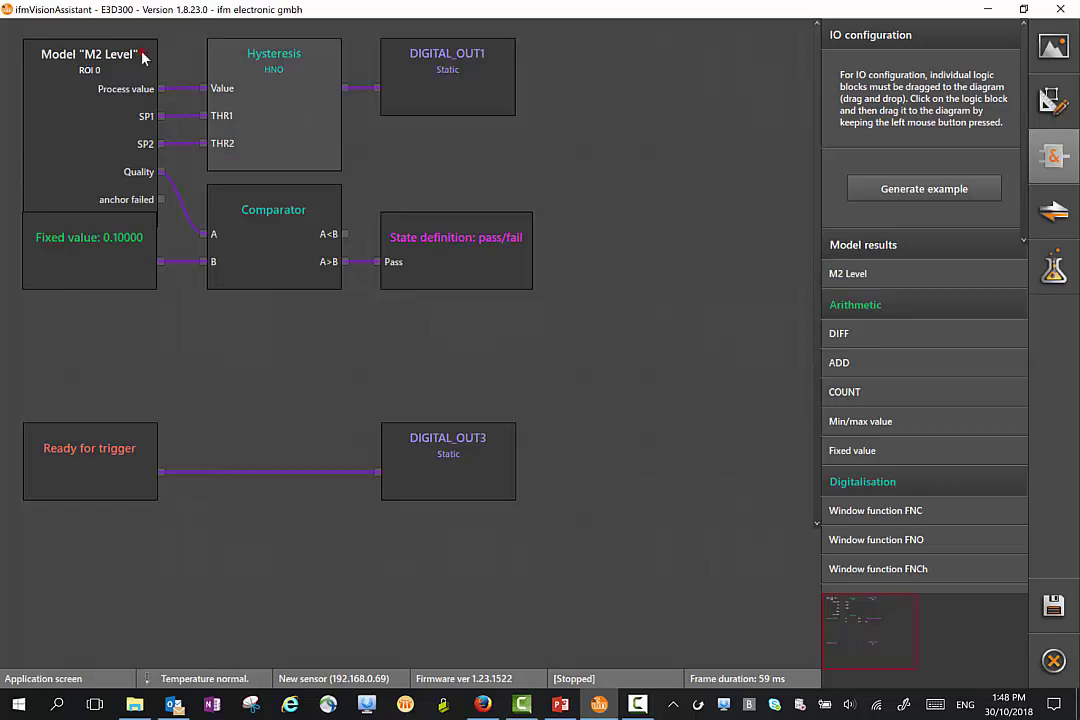
- Delete the Hysteresis and DIGITAL_OUT1 blocks from the logic graph
{"action": "mouse_move", "coordinate": [313, 159]}
{"action": "left_click", "coordinate": [331, 190]}
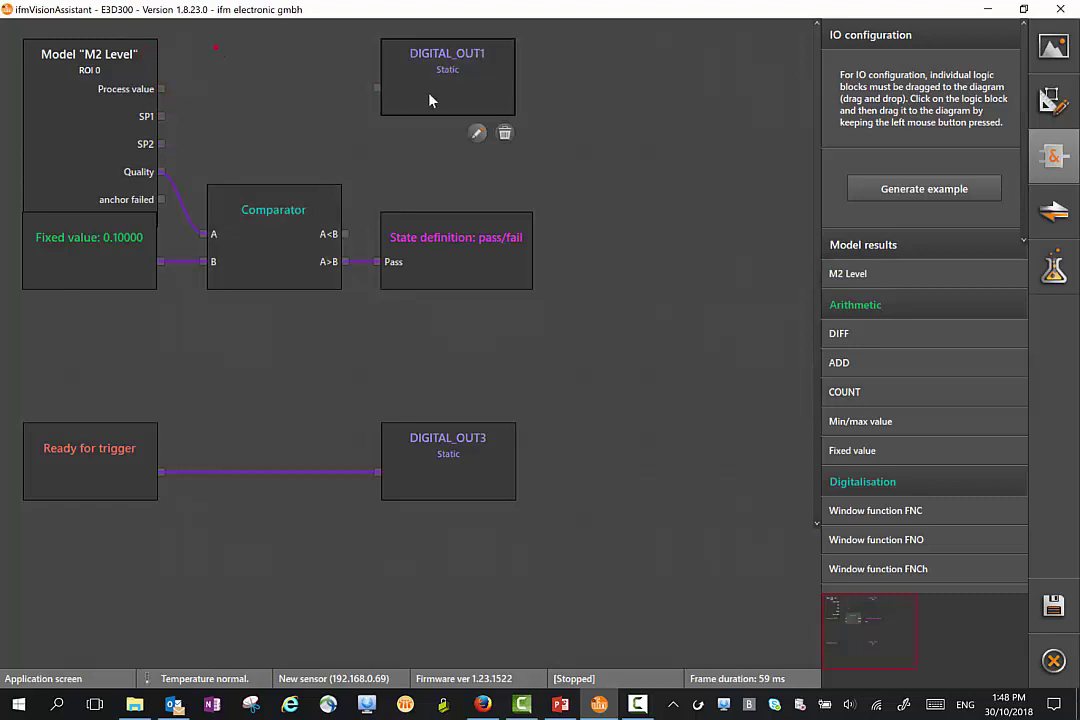
{"action": "left_click", "coordinate": [505, 133]}
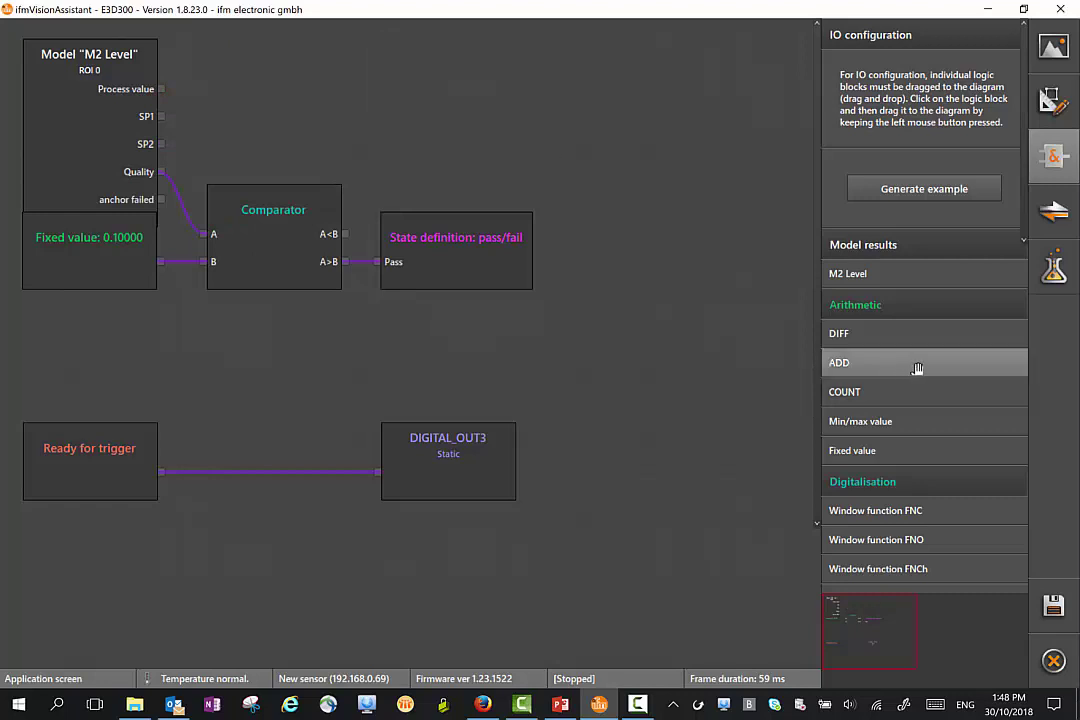
- Add an ANALOG_OUT block and connect M2 Level's Process value to it
{"action": "scroll", "coordinate": [953, 352], "scroll_direction": "down", "scroll_amount": 2}
{"action": "scroll", "coordinate": [953, 352], "scroll_direction": "down", "scroll_amount": 4}
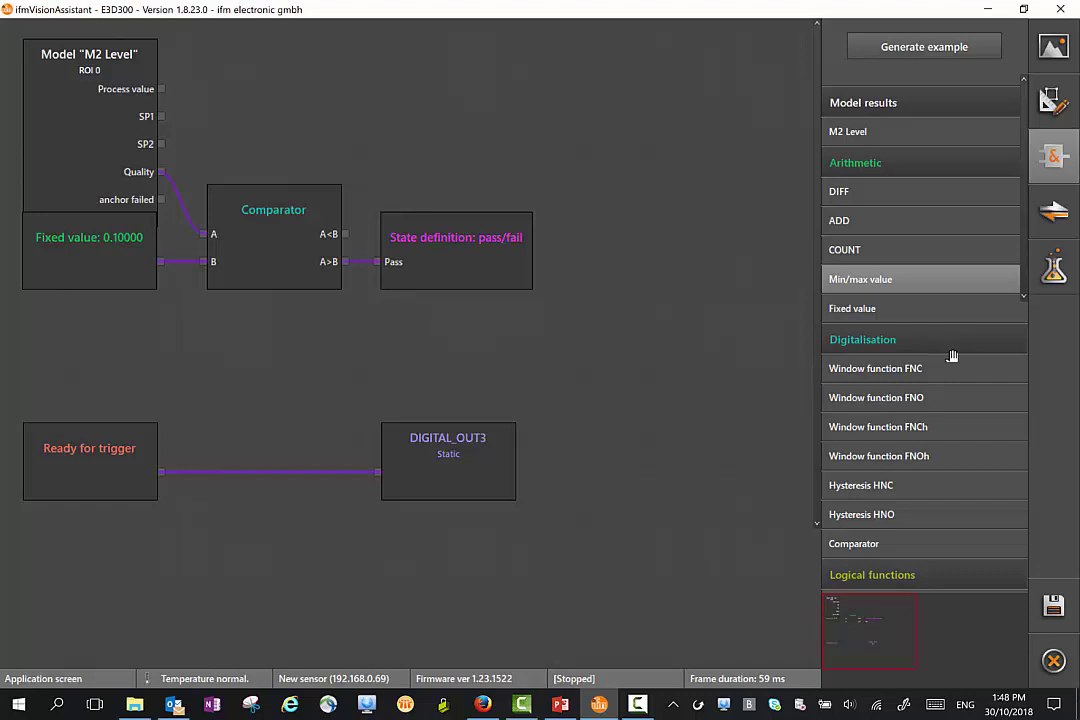
{"action": "scroll", "coordinate": [953, 356], "scroll_direction": "down", "scroll_amount": 6}
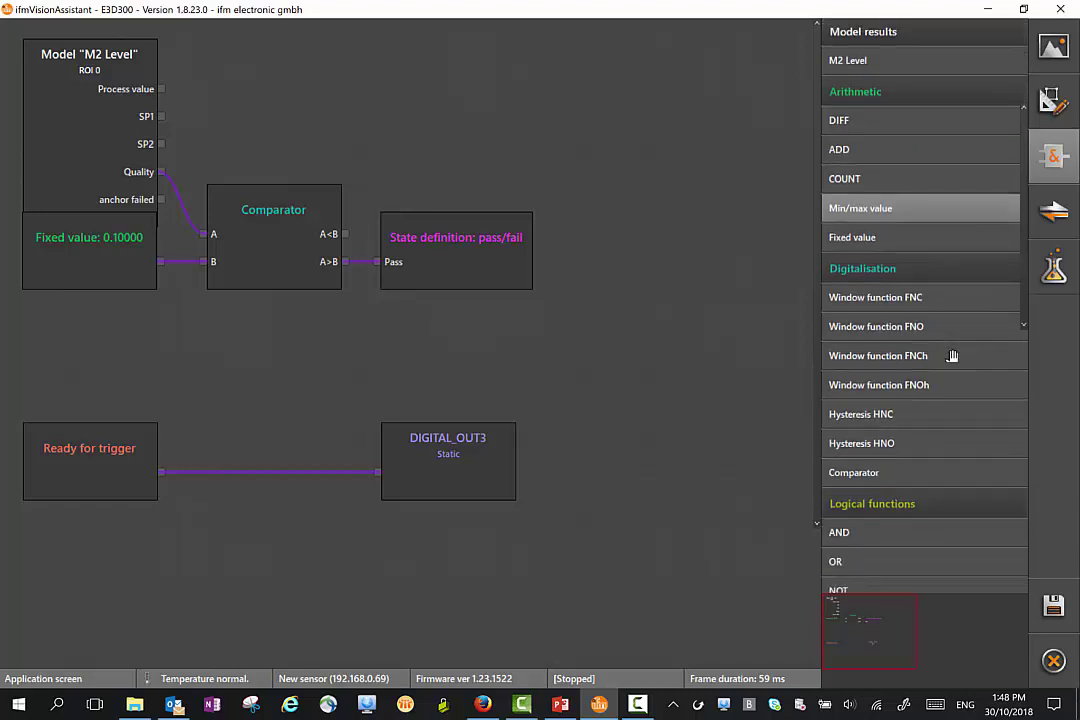
{"action": "scroll", "coordinate": [952, 356], "scroll_direction": "down", "scroll_amount": 5}
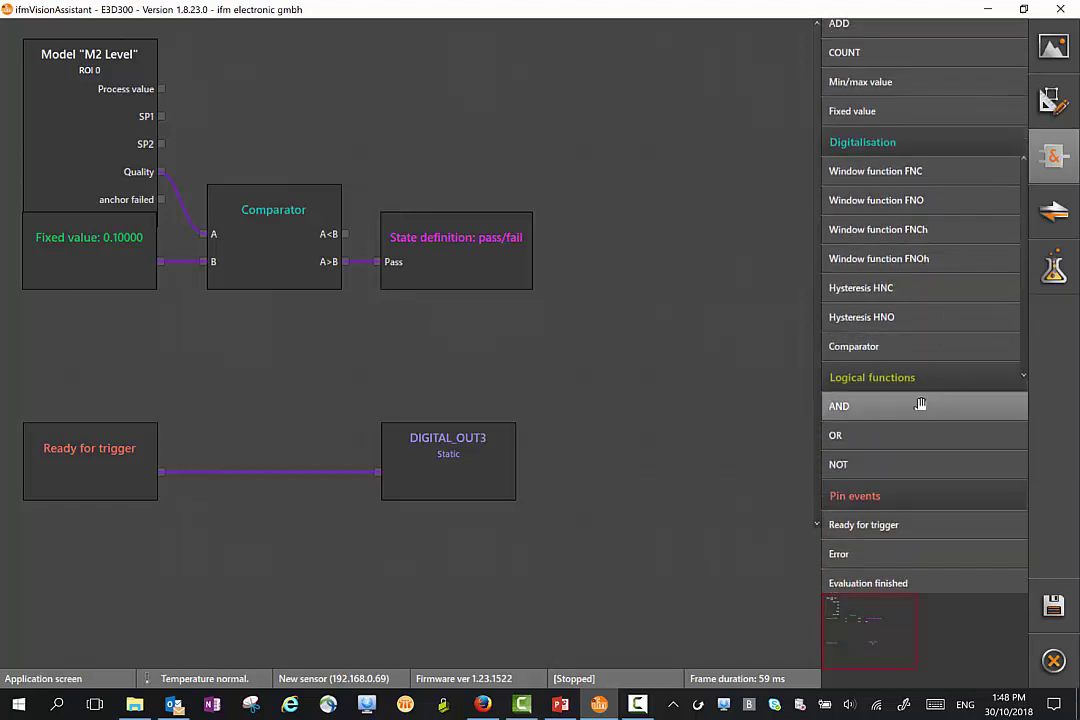
{"action": "scroll", "coordinate": [920, 405], "scroll_direction": "down", "scroll_amount": 12}
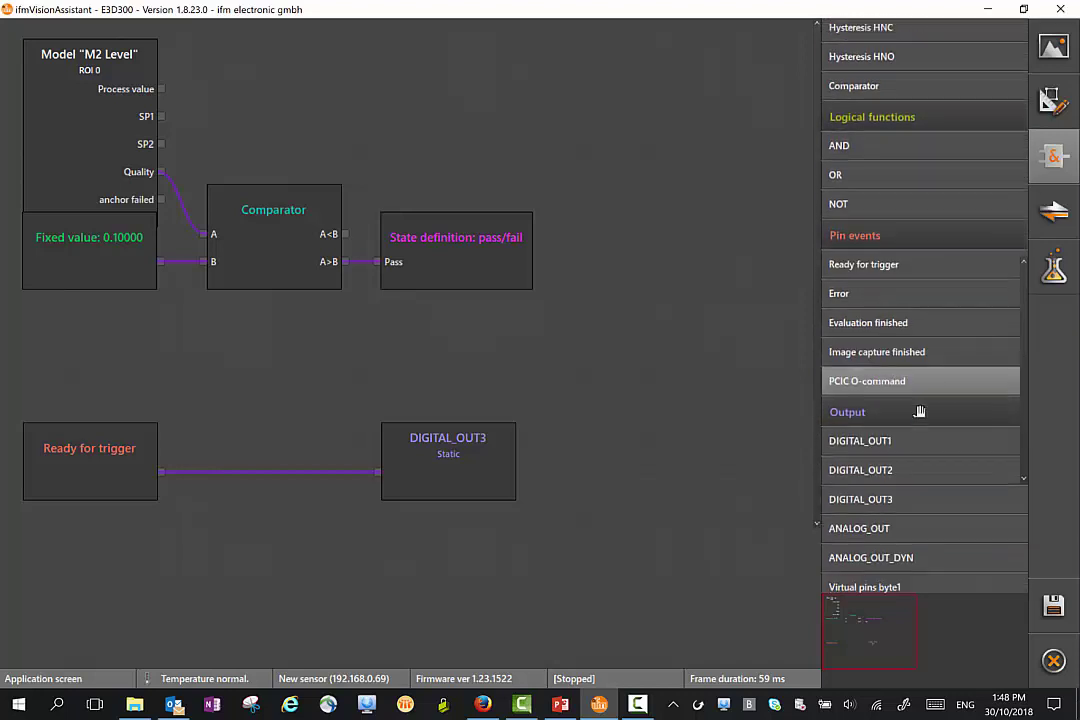
{"action": "scroll", "coordinate": [919, 410], "scroll_direction": "down", "scroll_amount": 5}
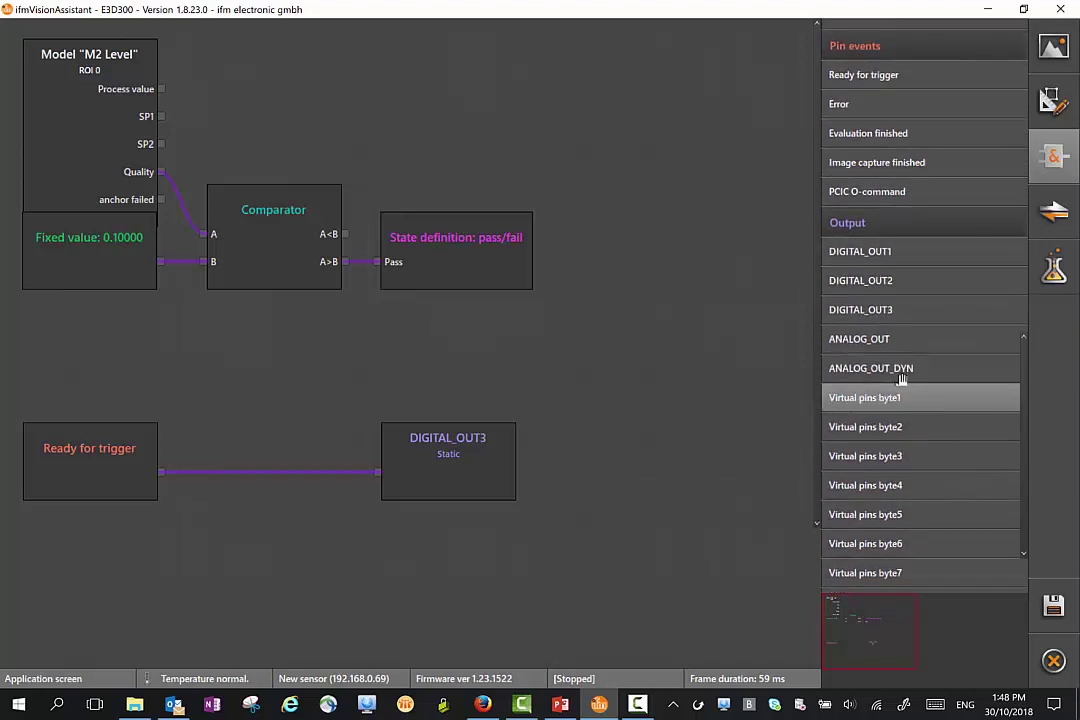
{"action": "left_click_drag", "start_coordinate": [885, 345], "coordinate": [418, 96]}
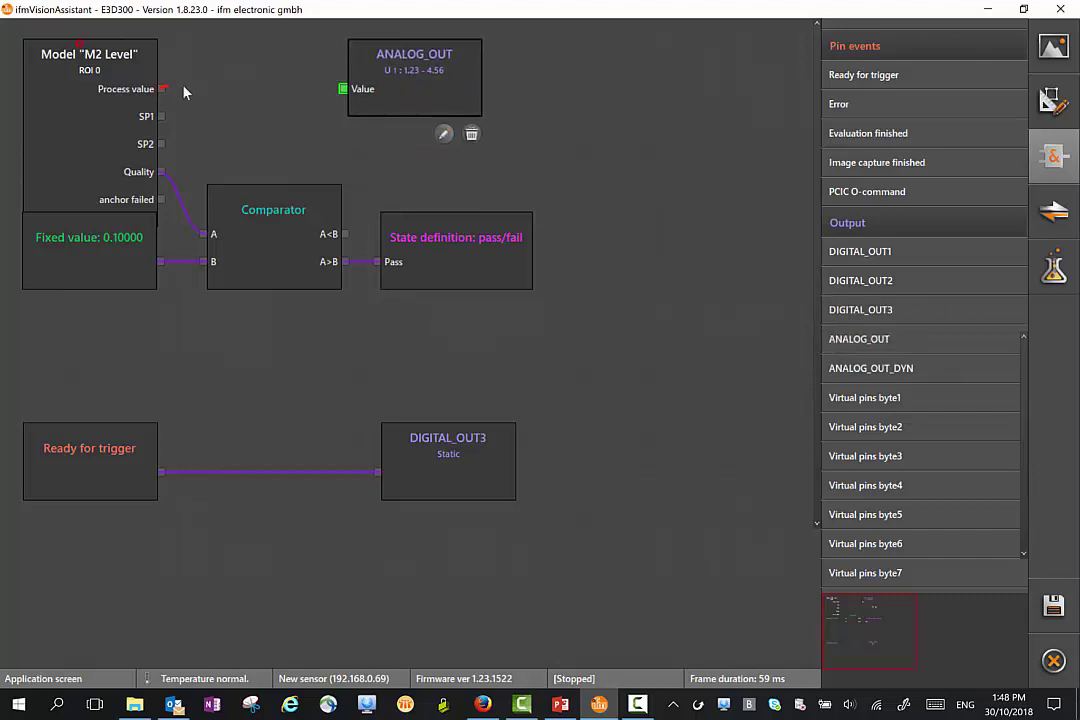
{"action": "left_click_drag", "start_coordinate": [195, 92], "coordinate": [343, 89]}
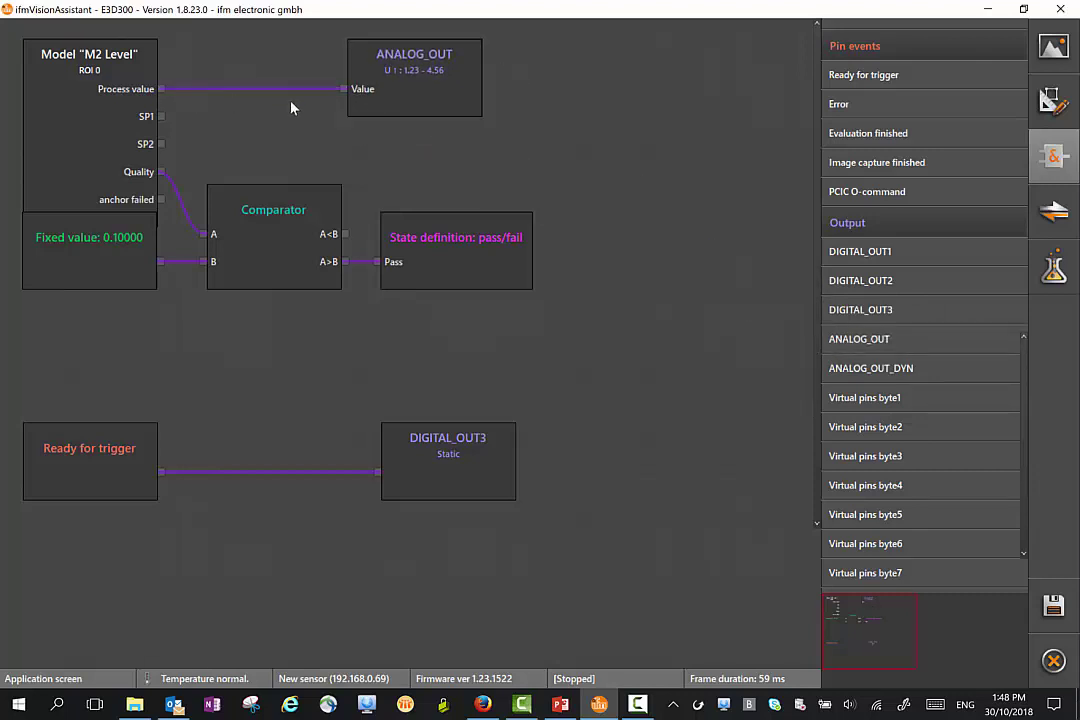
- Set ANALOG_OUT to Current mode with start point 0 and end point 1
{"action": "left_click", "coordinate": [210, 42]}
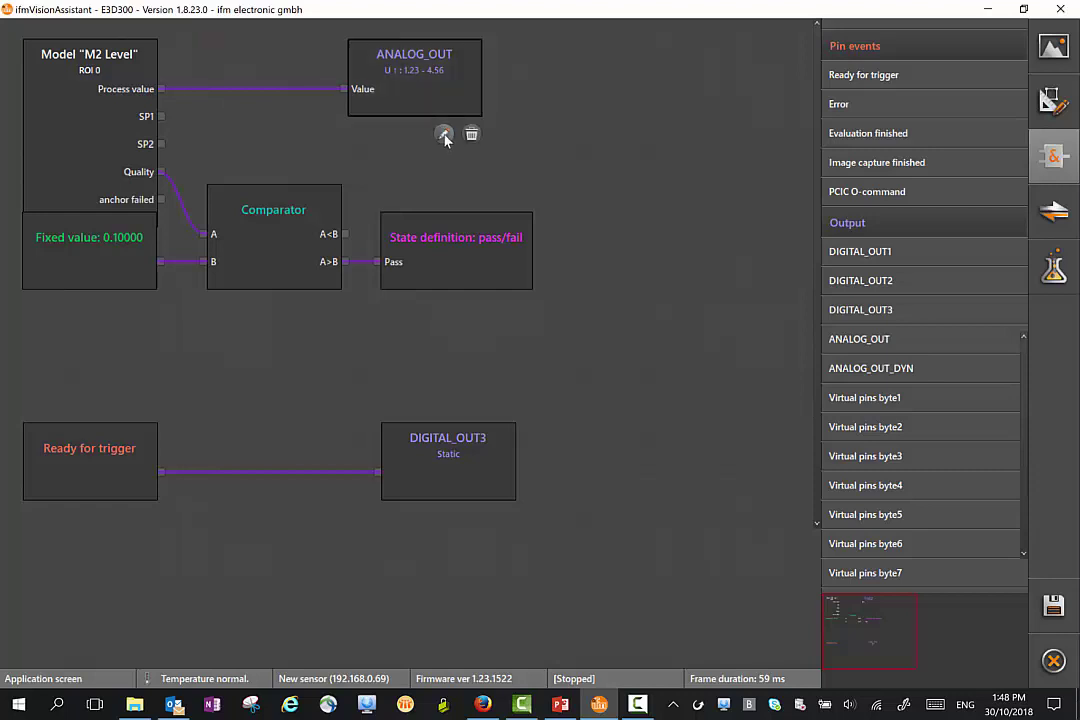
{"action": "left_click", "coordinate": [443, 133]}
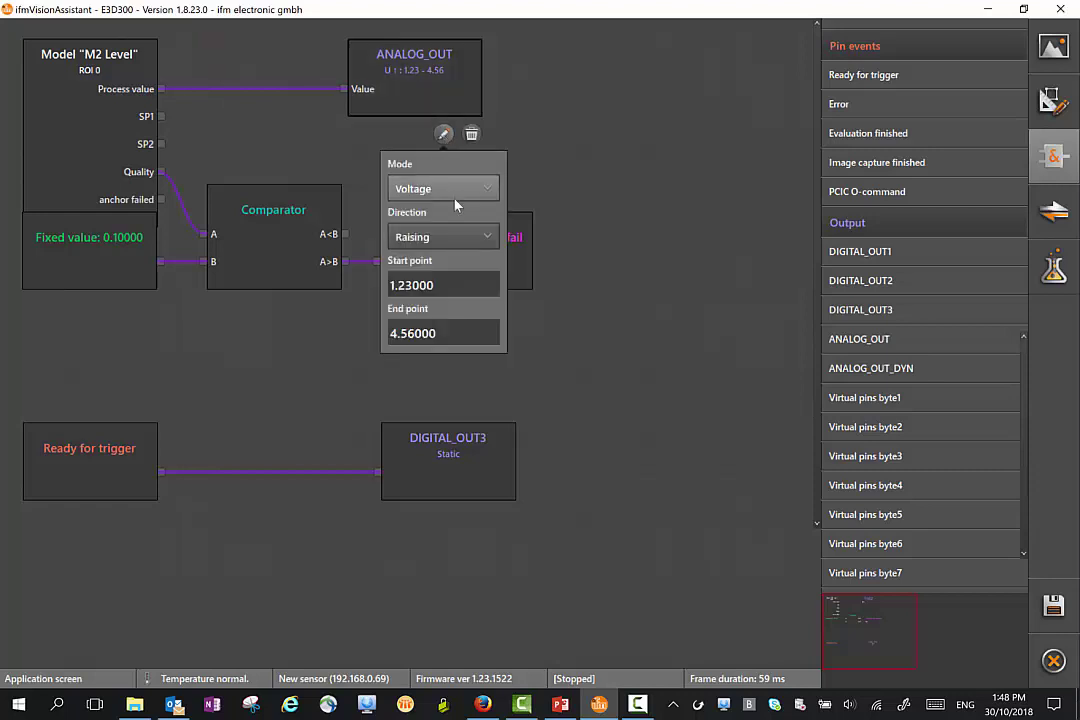
{"action": "left_click", "coordinate": [486, 197]}
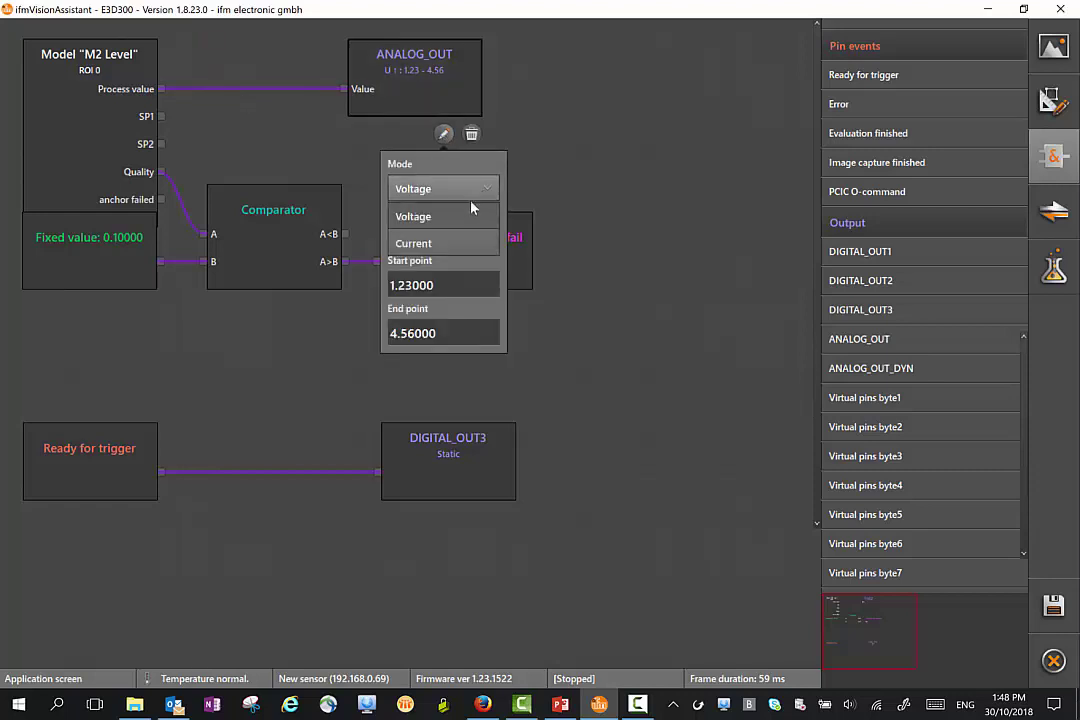
{"action": "left_click", "coordinate": [438, 243]}
{"action": "left_click", "coordinate": [470, 285]}
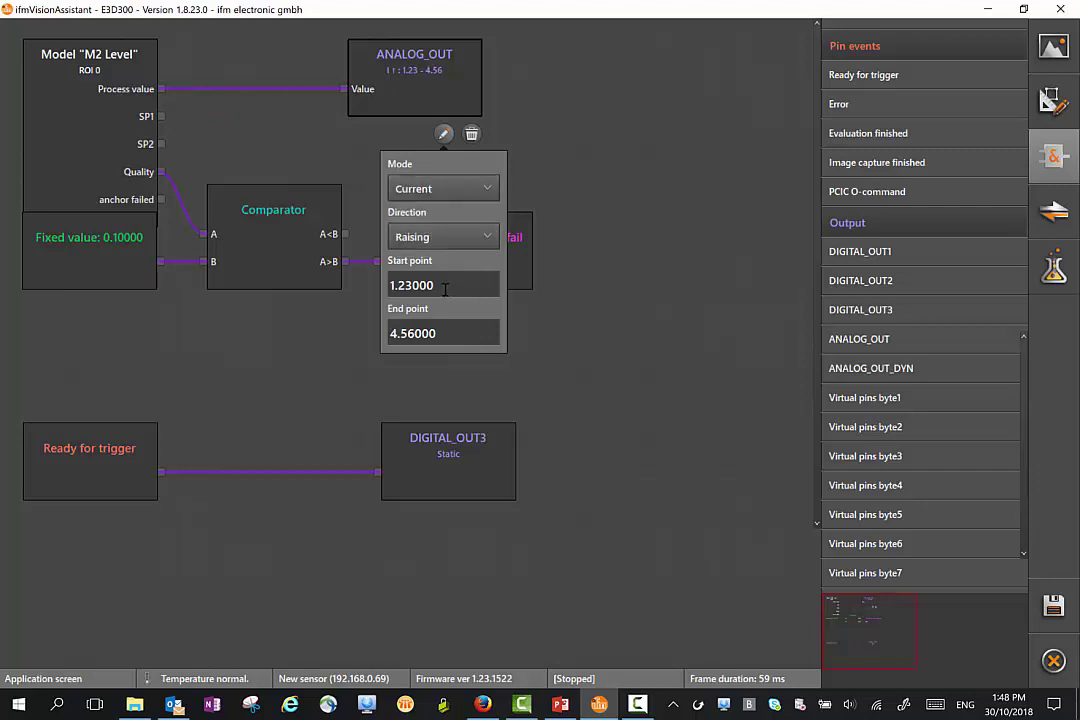
{"action": "double_click", "coordinate": [418, 283]}
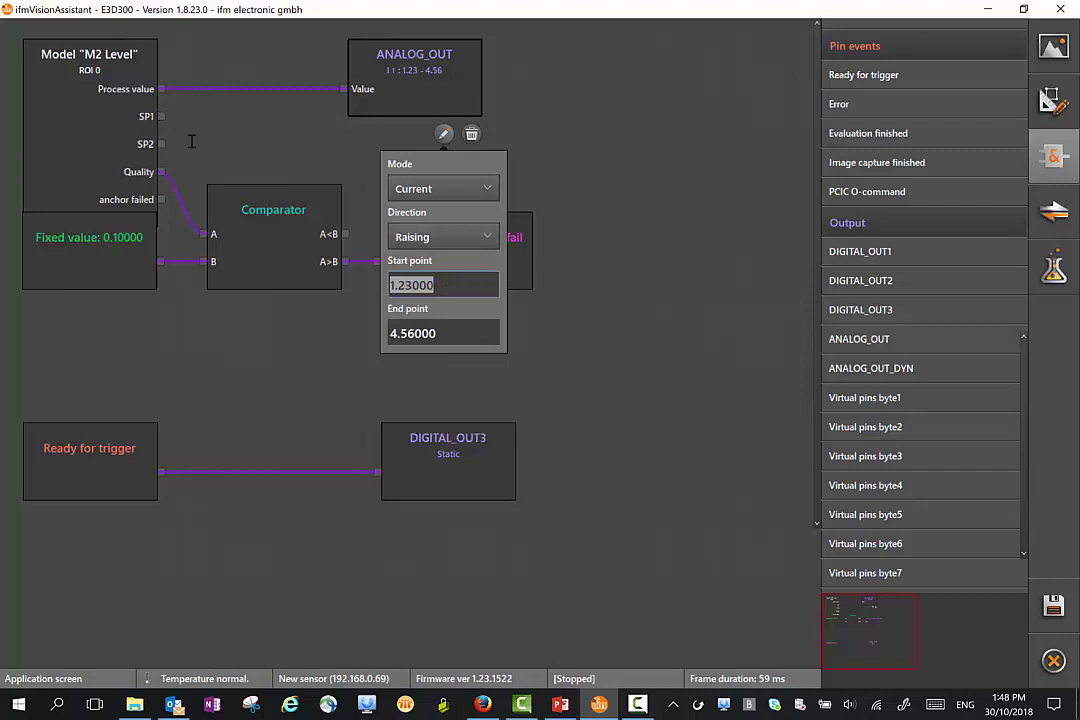
{"action": "type", "text": "0"}
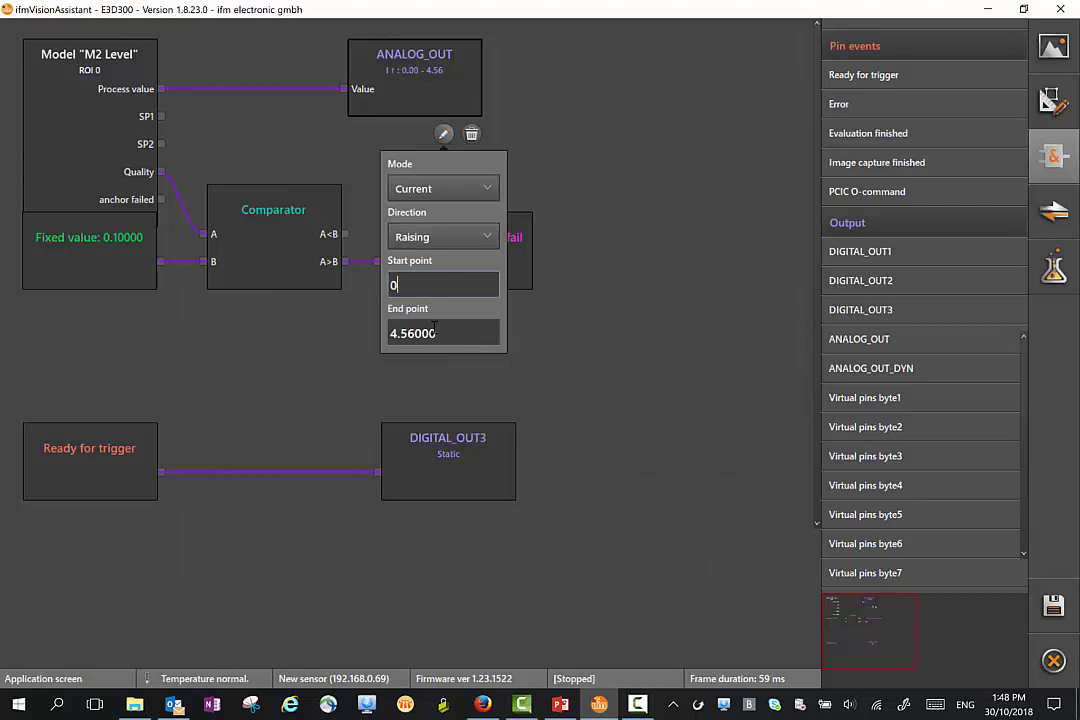
{"action": "key", "text": "Tab"}
{"action": "type", "text": "1"}
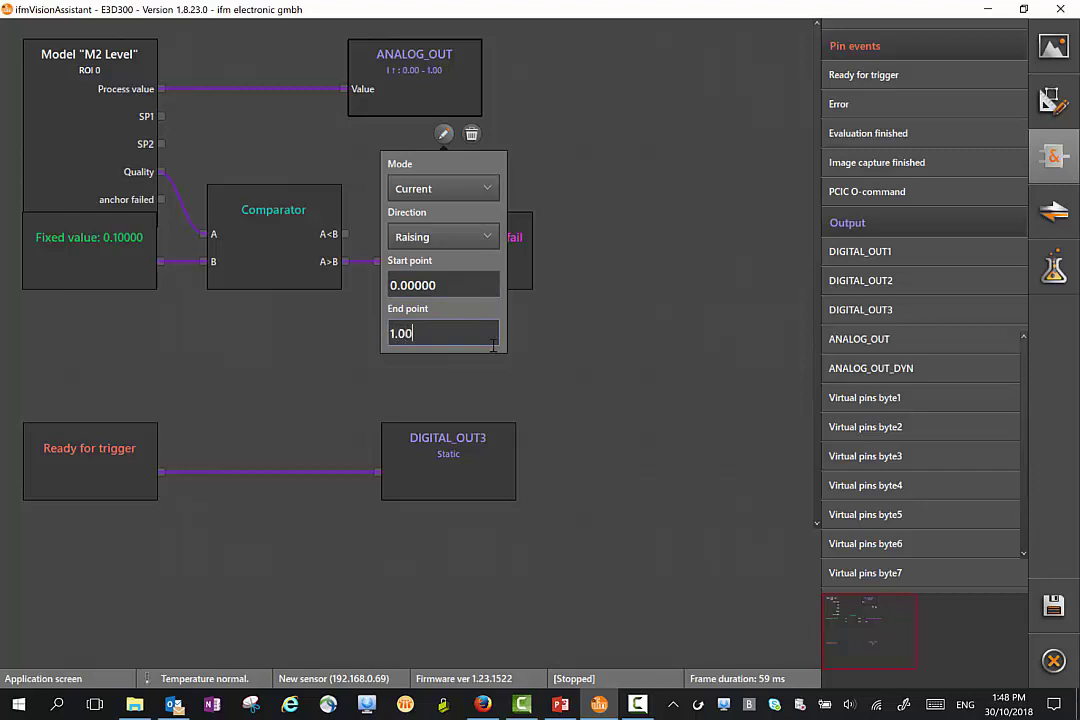
{"action": "left_click", "coordinate": [292, 178]}
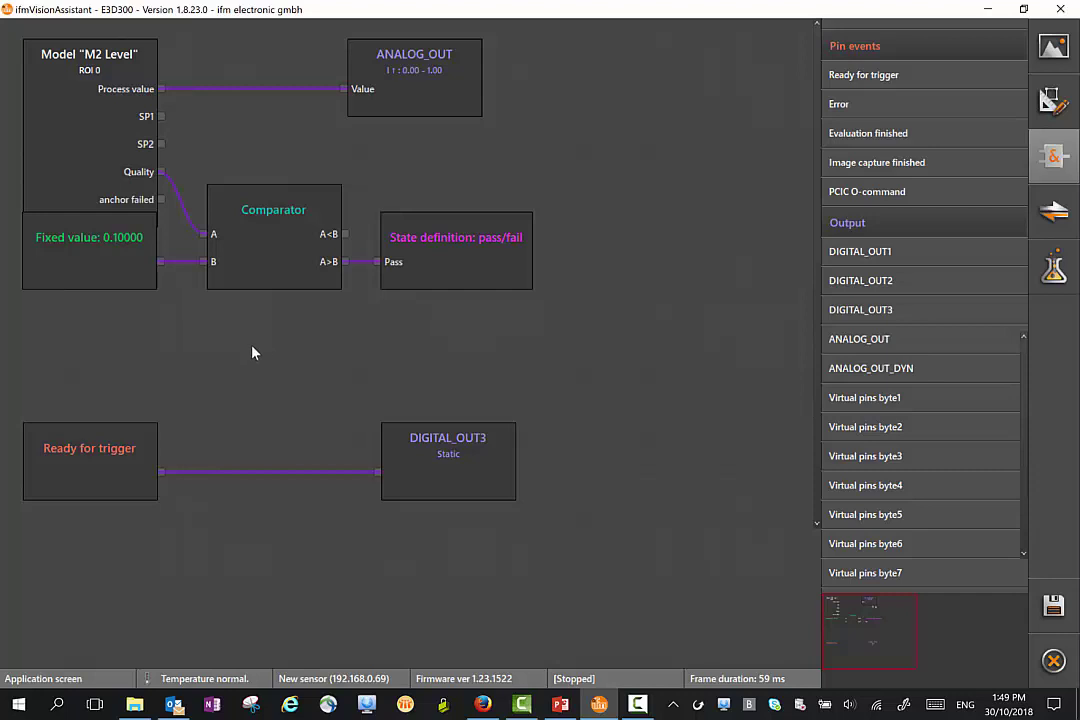
- Insert a second M2 Level ROI 0 block below Ready for trigger
{"action": "scroll", "coordinate": [870, 195], "scroll_direction": "up", "scroll_amount": 4}
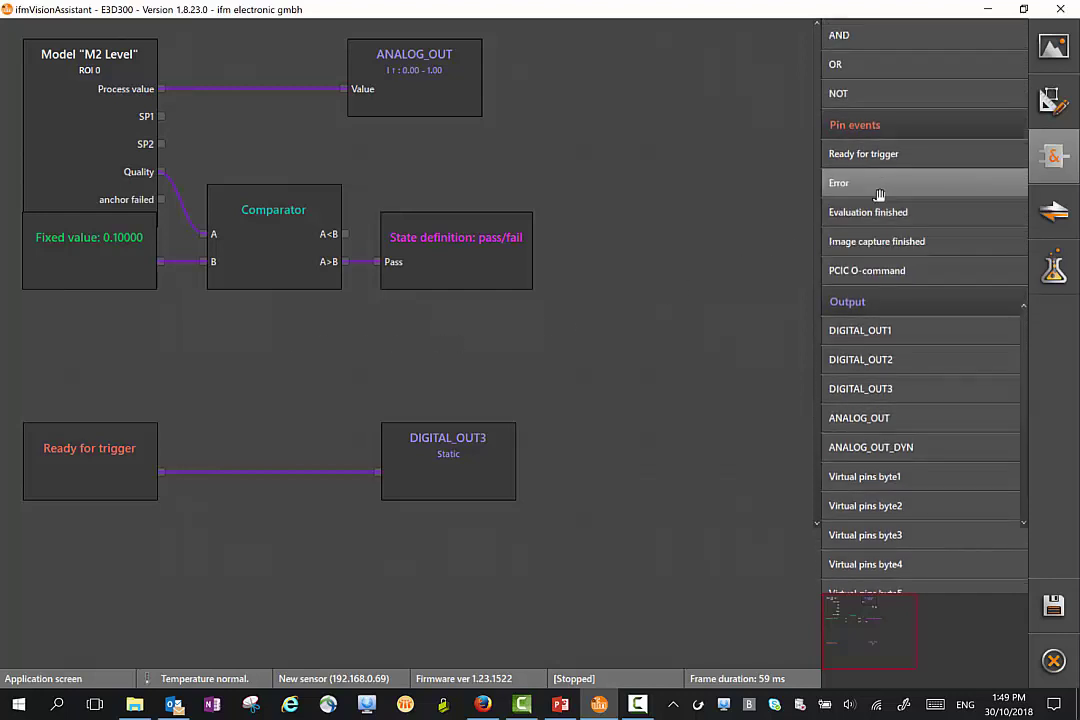
{"action": "scroll", "coordinate": [878, 196], "scroll_direction": "up", "scroll_amount": 8}
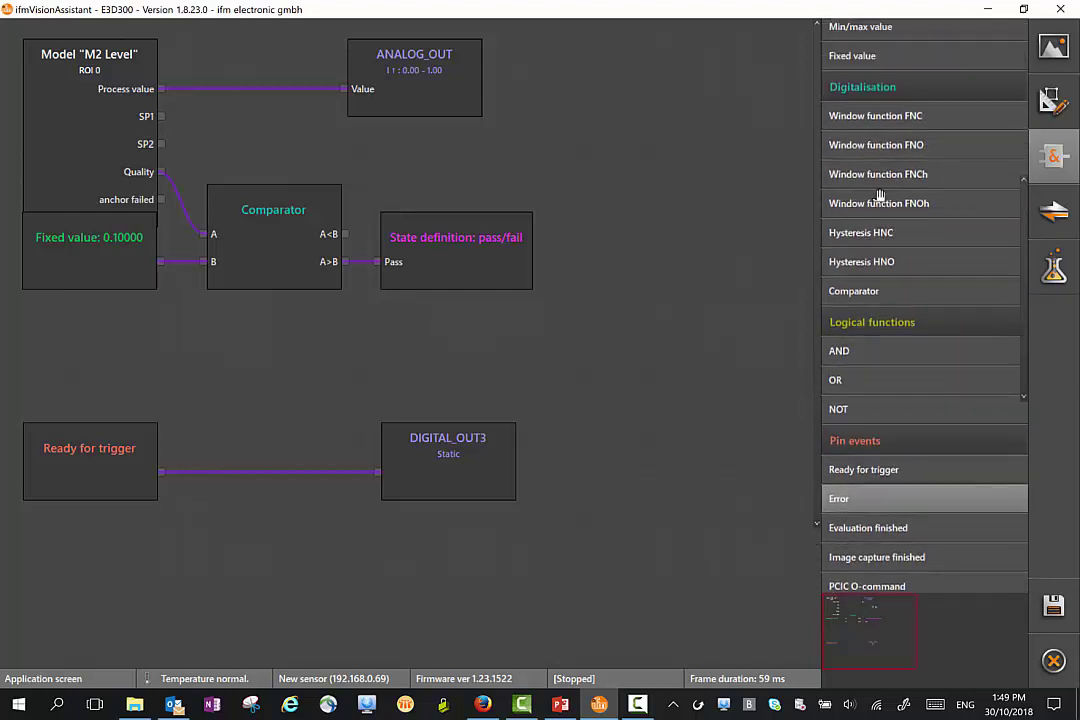
{"action": "scroll", "coordinate": [878, 194], "scroll_direction": "up", "scroll_amount": 4}
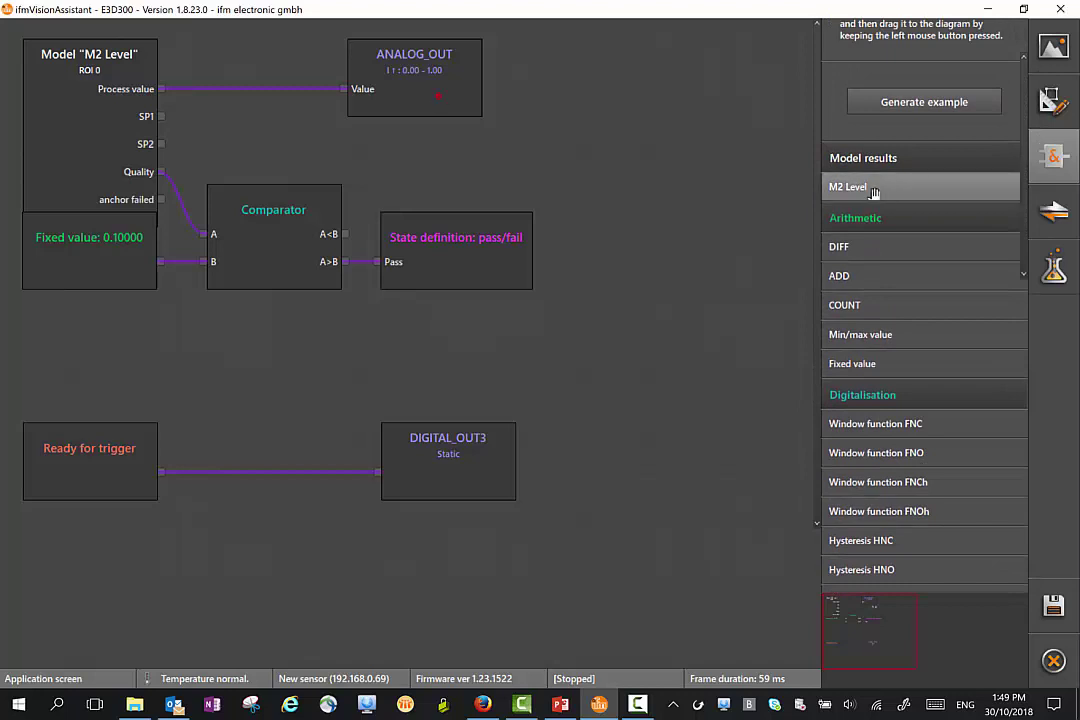
{"action": "left_click_drag", "start_coordinate": [878, 188], "coordinate": [60, 374]}
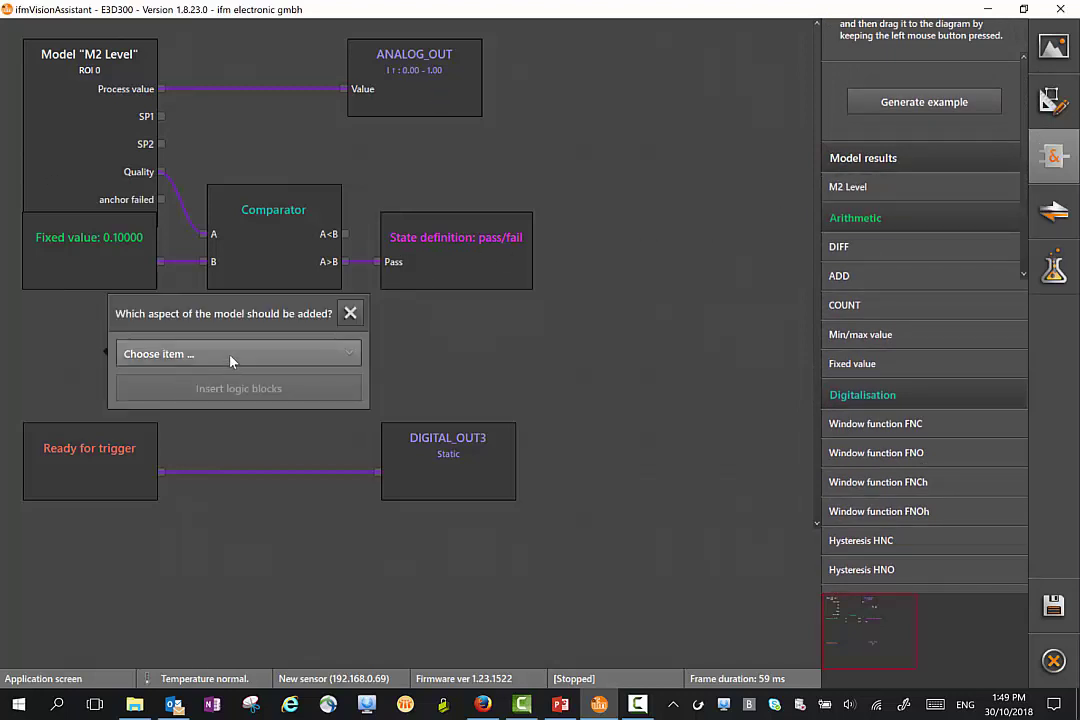
{"action": "left_click", "coordinate": [210, 355]}
{"action": "left_click", "coordinate": [173, 409]}
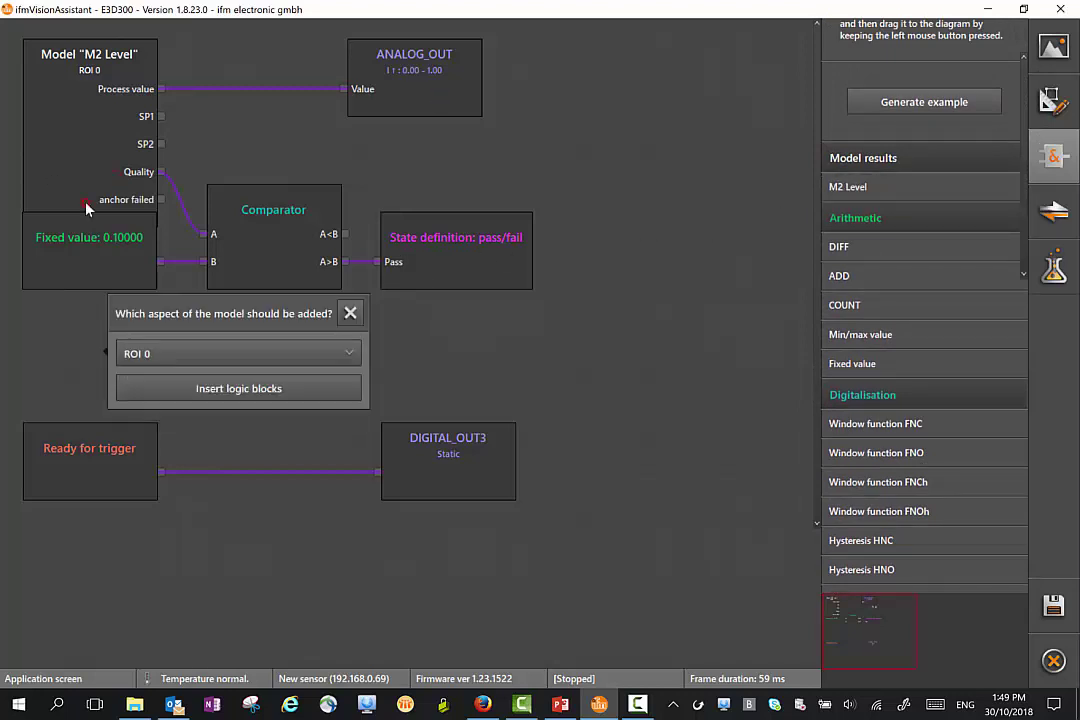
{"action": "left_click", "coordinate": [222, 400]}
{"action": "left_click_drag", "start_coordinate": [99, 405], "coordinate": [84, 639]}
- Add a Comparator and wire the new block's Process value to its A input
{"action": "scroll", "coordinate": [82, 636], "scroll_direction": "down", "scroll_amount": 1}
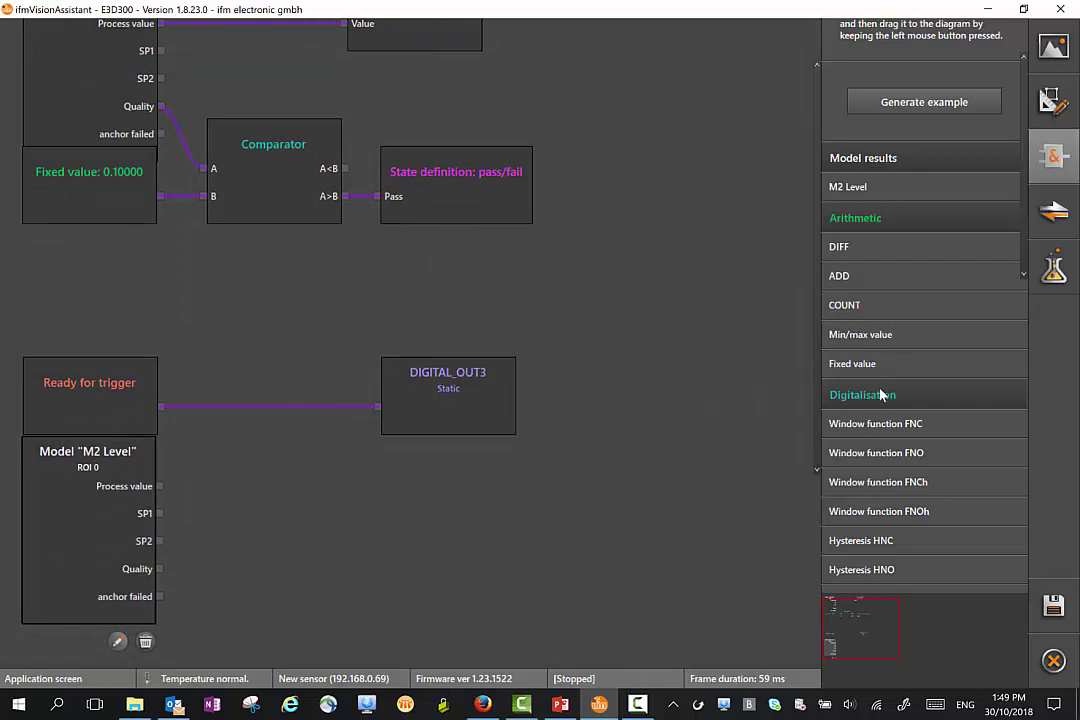
{"action": "scroll", "coordinate": [881, 410], "scroll_direction": "down", "scroll_amount": 2}
{"action": "scroll", "coordinate": [879, 428], "scroll_direction": "down", "scroll_amount": 2}
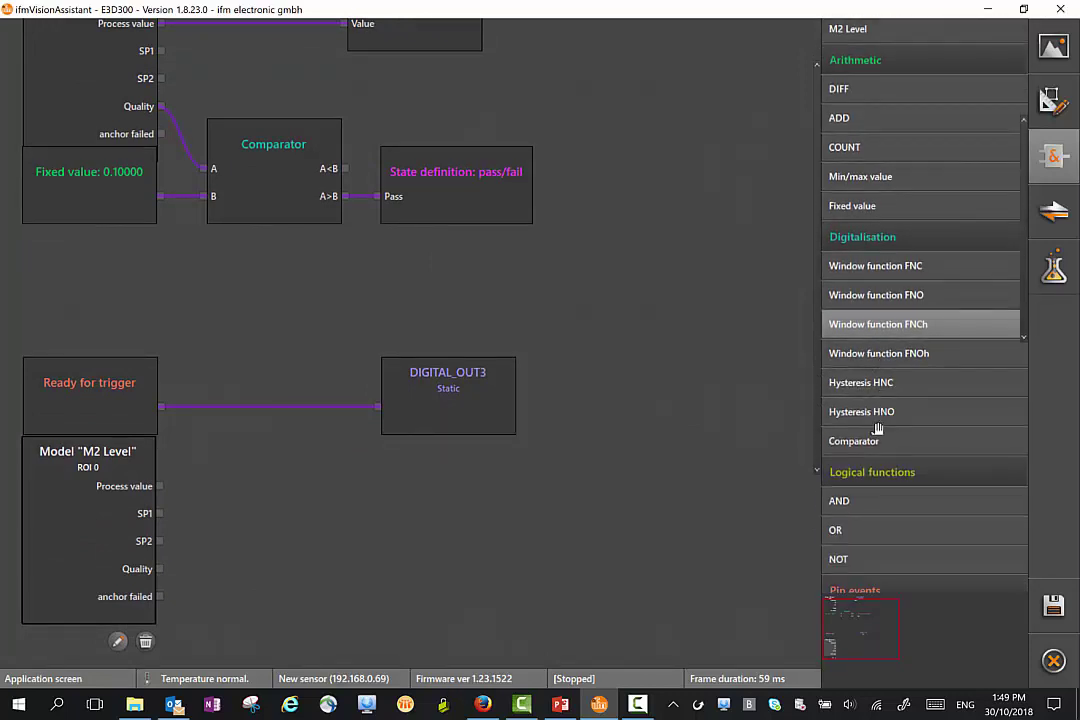
{"action": "left_click_drag", "start_coordinate": [880, 445], "coordinate": [347, 513]}
{"action": "left_click_drag", "start_coordinate": [160, 486], "coordinate": [322, 490]}
{"action": "left_click_drag", "start_coordinate": [407, 491], "coordinate": [478, 488]}
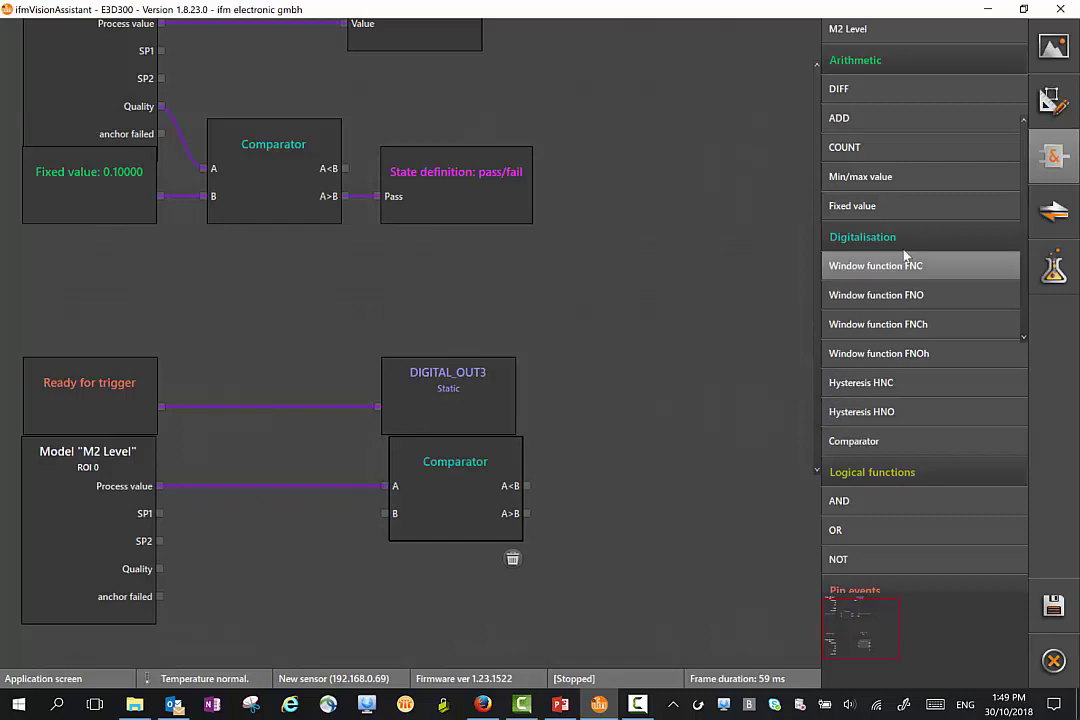
- Feed Fixed value 0.00000 into comparator input B and drive DIGITAL_OUT2 from A<B
{"action": "scroll", "coordinate": [904, 246], "scroll_direction": "up", "scroll_amount": 3}
{"action": "scroll", "coordinate": [903, 215], "scroll_direction": "down", "scroll_amount": 5}
{"action": "scroll", "coordinate": [866, 290], "scroll_direction": "up", "scroll_amount": 2}
{"action": "left_click_drag", "start_coordinate": [872, 150], "coordinate": [287, 570]}
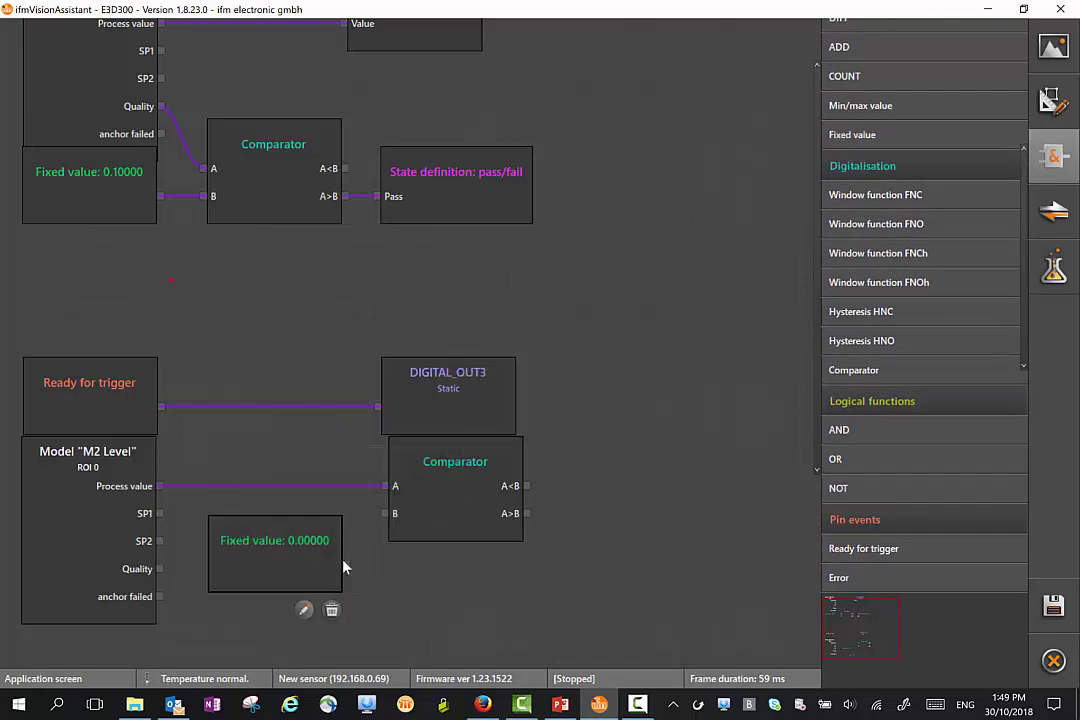
{"action": "left_click_drag", "start_coordinate": [376, 547], "coordinate": [384, 513]}
{"action": "scroll", "coordinate": [855, 262], "scroll_direction": "up", "scroll_amount": 5}
{"action": "scroll", "coordinate": [855, 254], "scroll_direction": "down", "scroll_amount": 10}
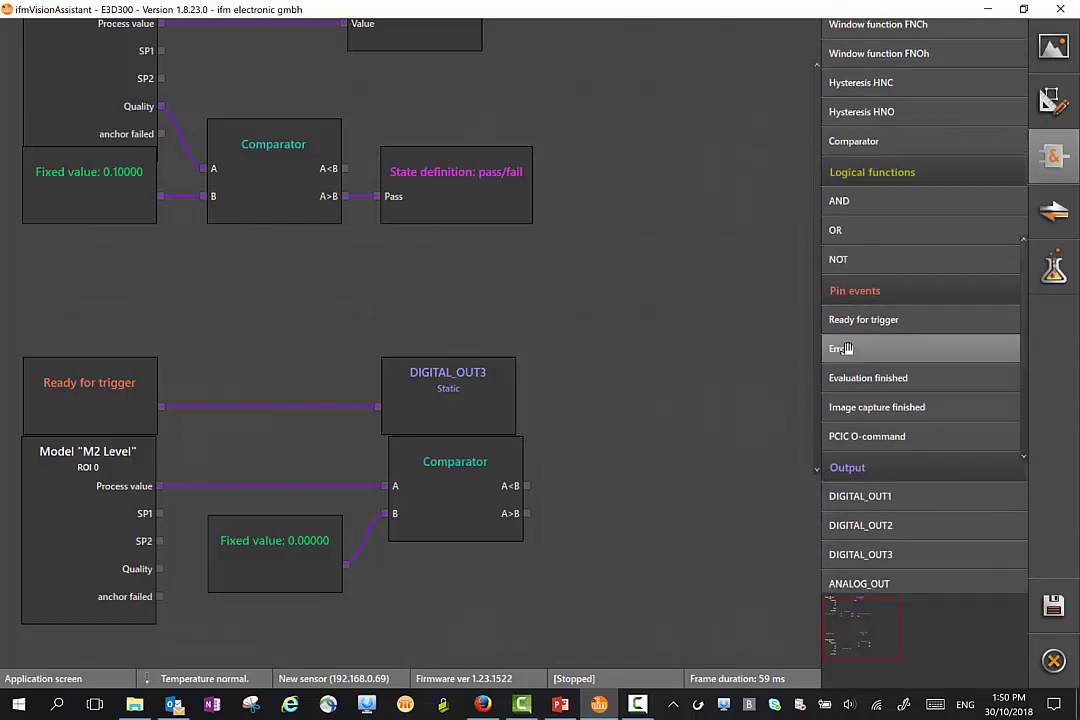
{"action": "scroll", "coordinate": [850, 420], "scroll_direction": "down", "scroll_amount": 1}
{"action": "left_click_drag", "start_coordinate": [845, 519], "coordinate": [658, 507]}
{"action": "left_click_drag", "start_coordinate": [525, 487], "coordinate": [635, 487]}
{"action": "scroll", "coordinate": [730, 345], "scroll_direction": "up", "scroll_amount": 1}
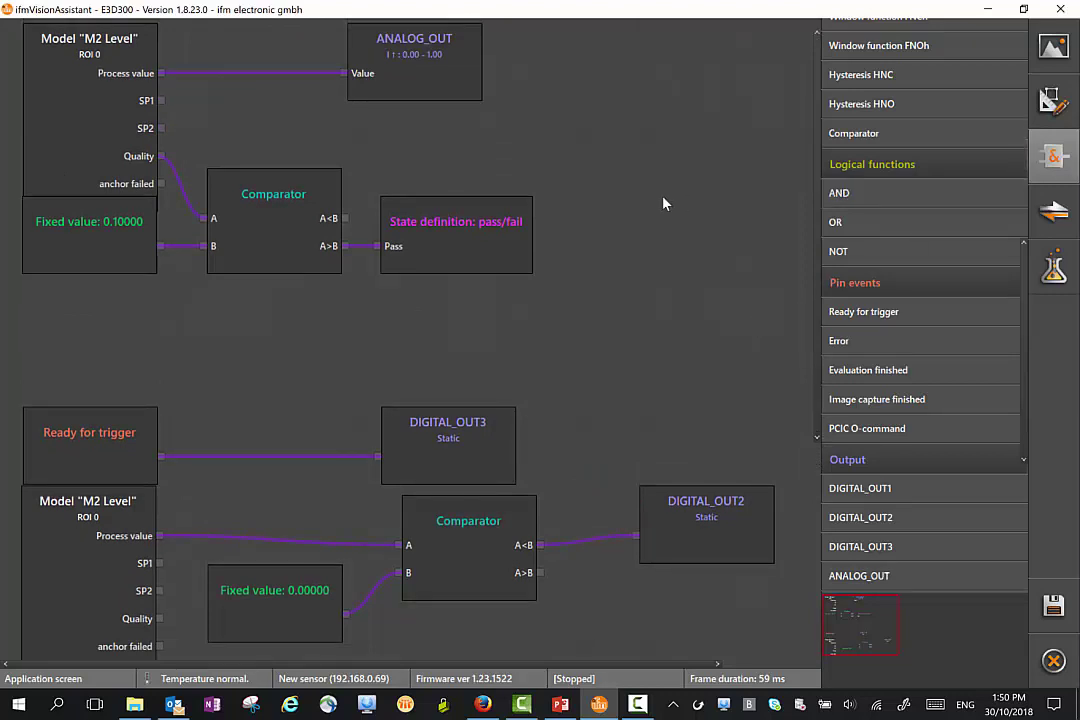
- Insert Regions of interest (ROI) after All ROIs good in the TCP/IP string, then start the test
{"action": "scroll", "coordinate": [663, 204], "scroll_direction": "up", "scroll_amount": 1}
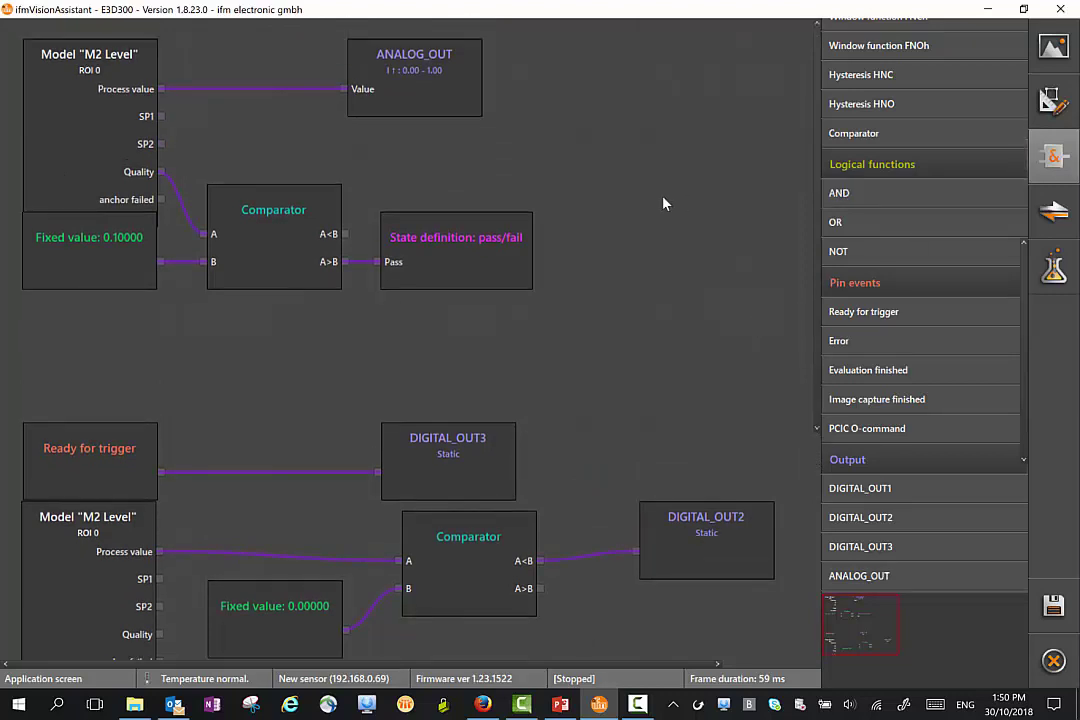
{"action": "left_click", "coordinate": [1054, 211]}
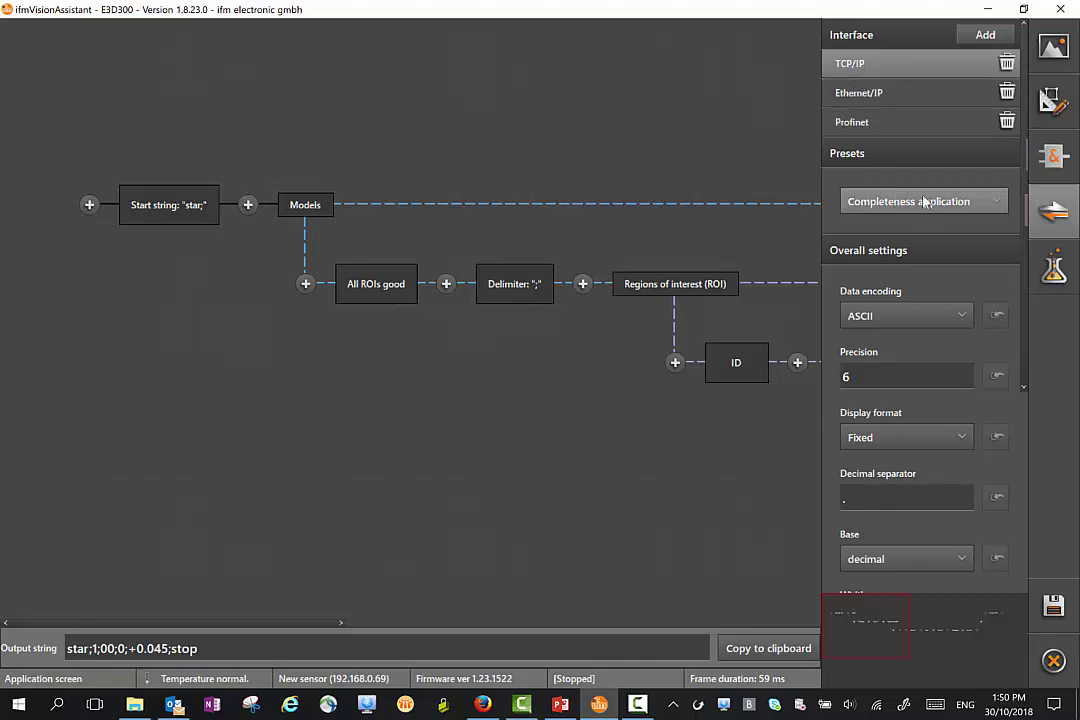
{"action": "left_click", "coordinate": [969, 202]}
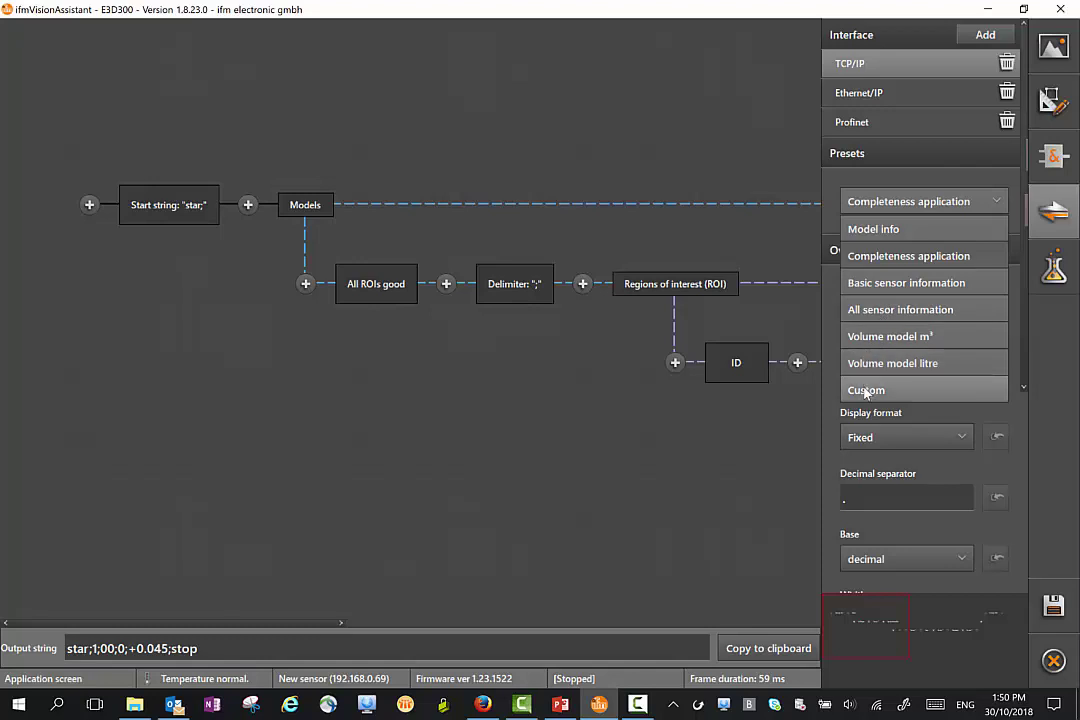
{"action": "left_click", "coordinate": [558, 433]}
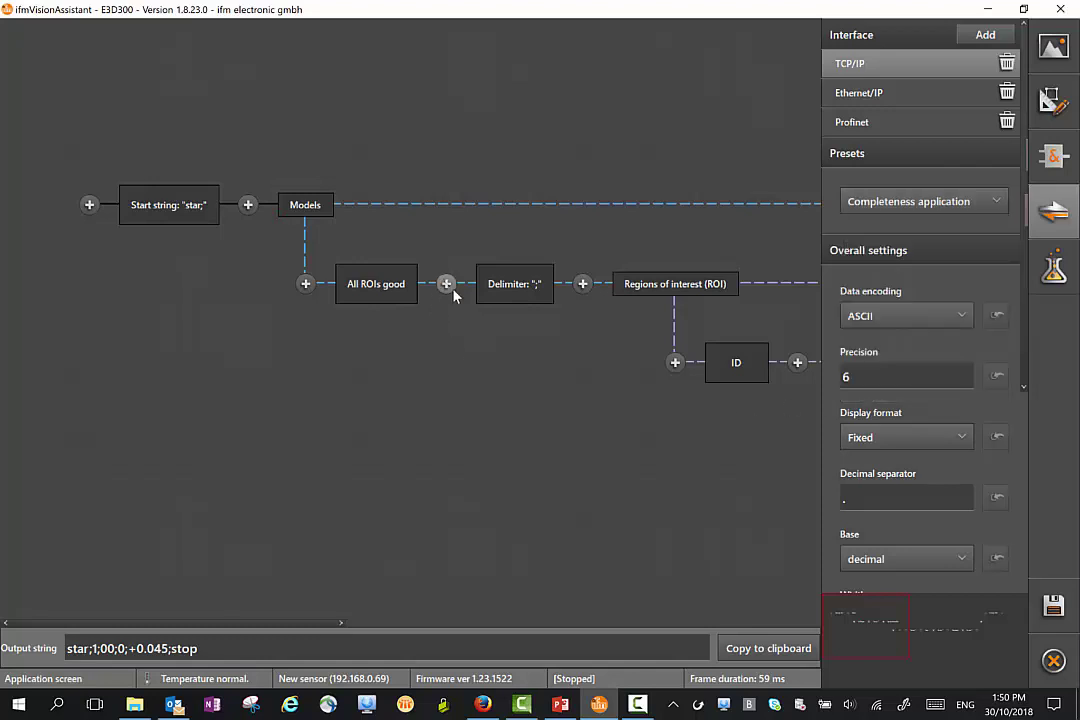
{"action": "left_click", "coordinate": [582, 283]}
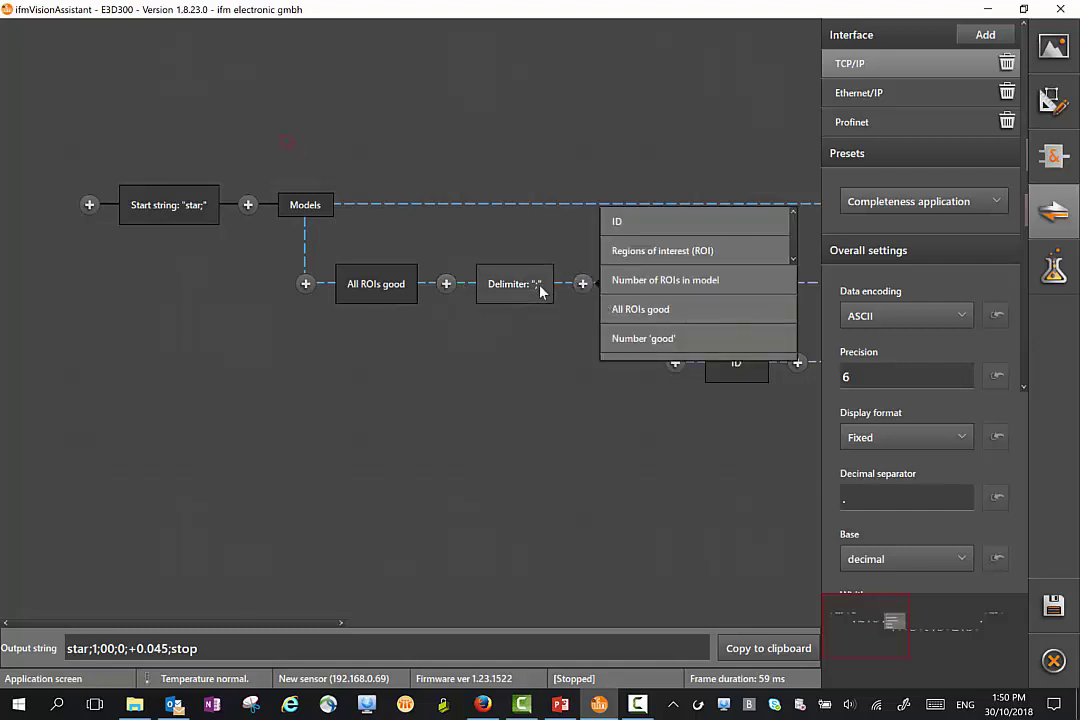
{"action": "left_click", "coordinate": [662, 250]}
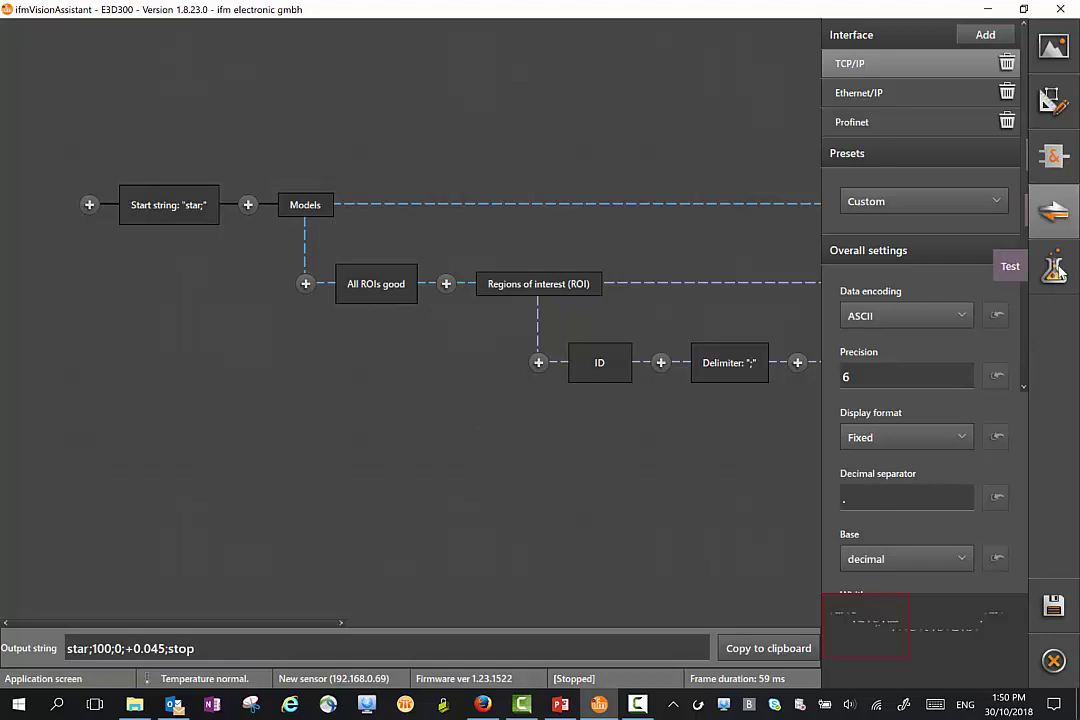
{"action": "left_click", "coordinate": [1056, 269]}
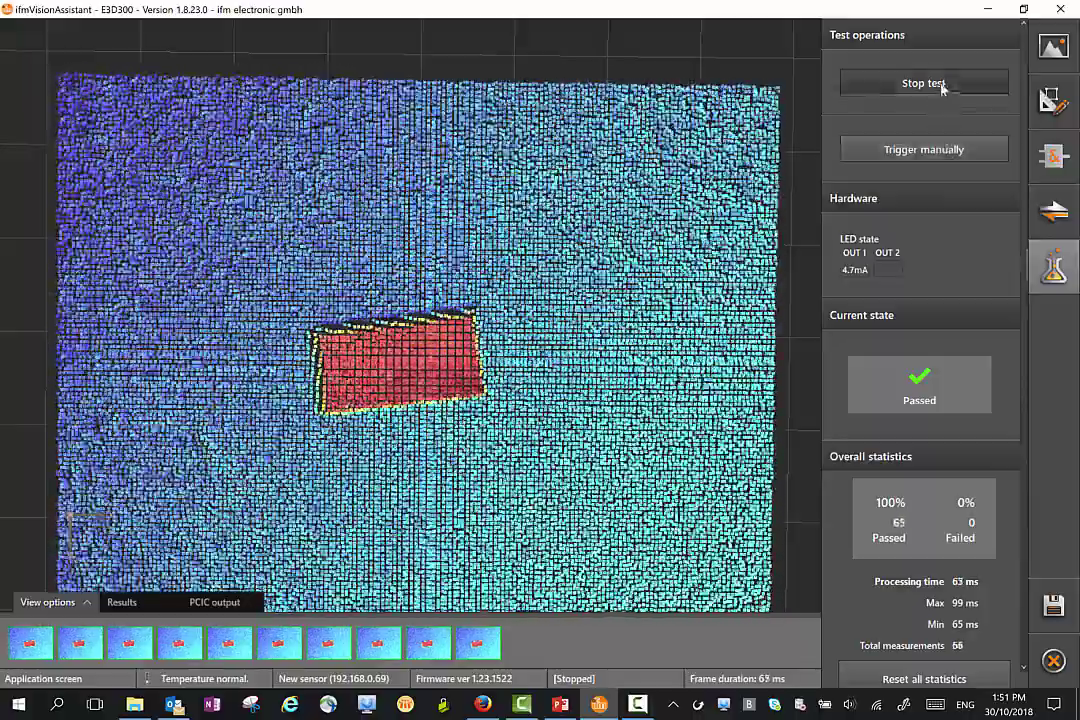
- Stop the test after 71 passed measurements and view the PCIC string star;100;0;+0.047;stop
{"action": "left_click", "coordinate": [938, 84]}
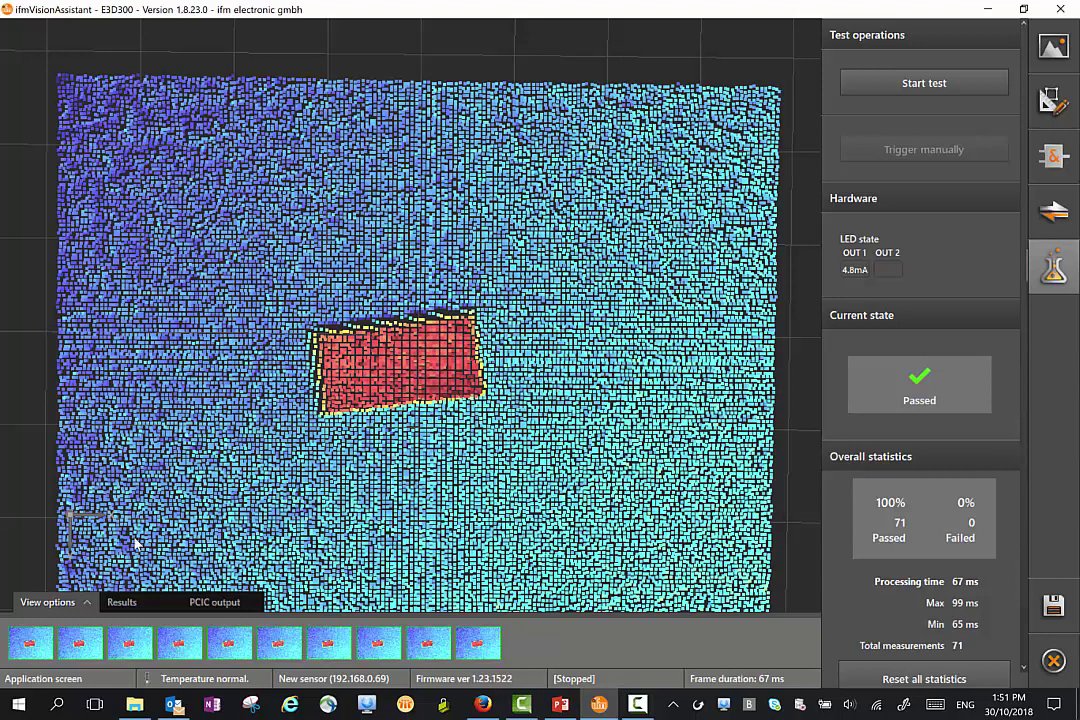
{"action": "left_click", "coordinate": [214, 602]}
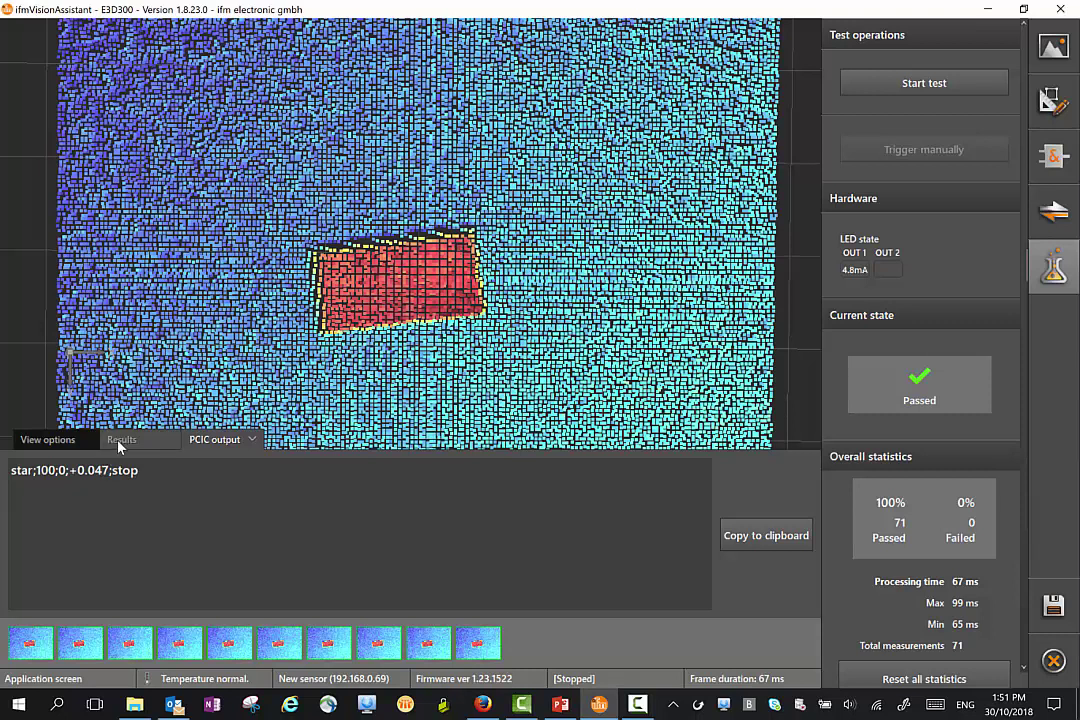
- Show M2 Level results as a table: ROI 0 at 0.047 m, 100% quality, Between SP1/SP2
{"action": "left_click", "coordinate": [121, 439]}
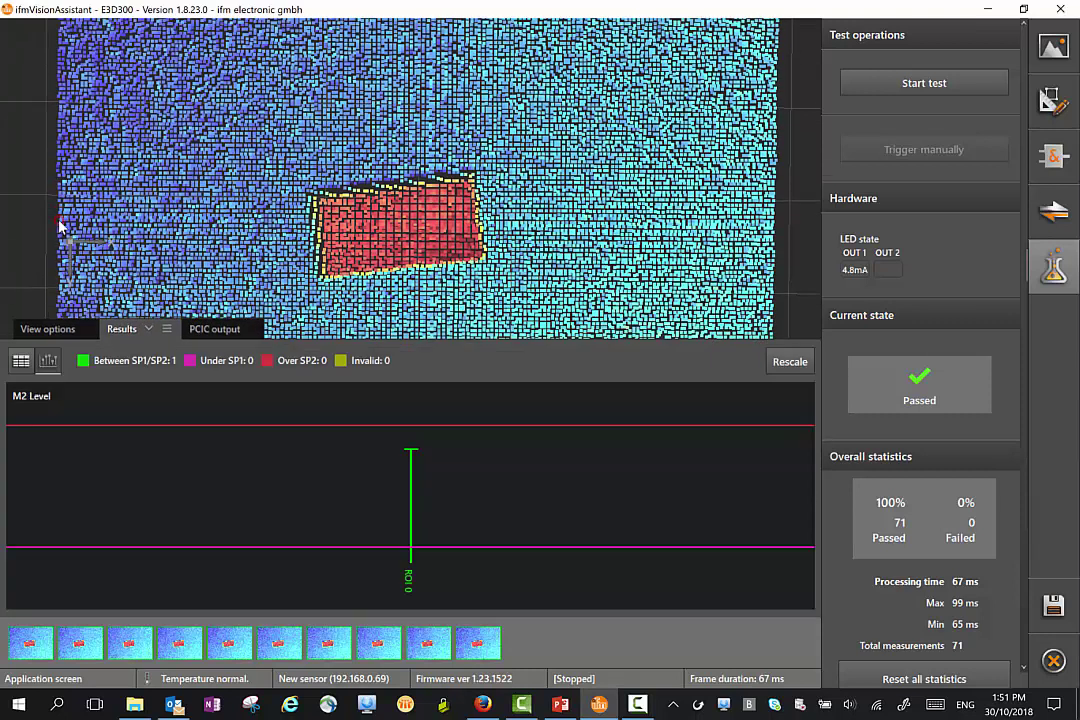
{"action": "left_click", "coordinate": [21, 360]}
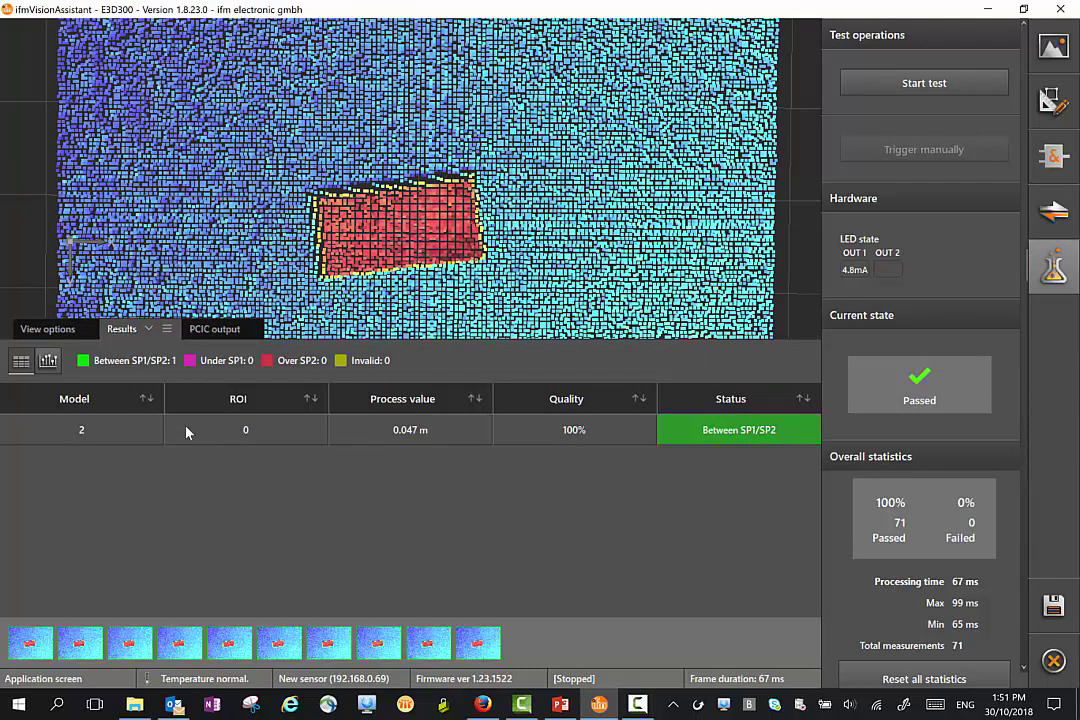